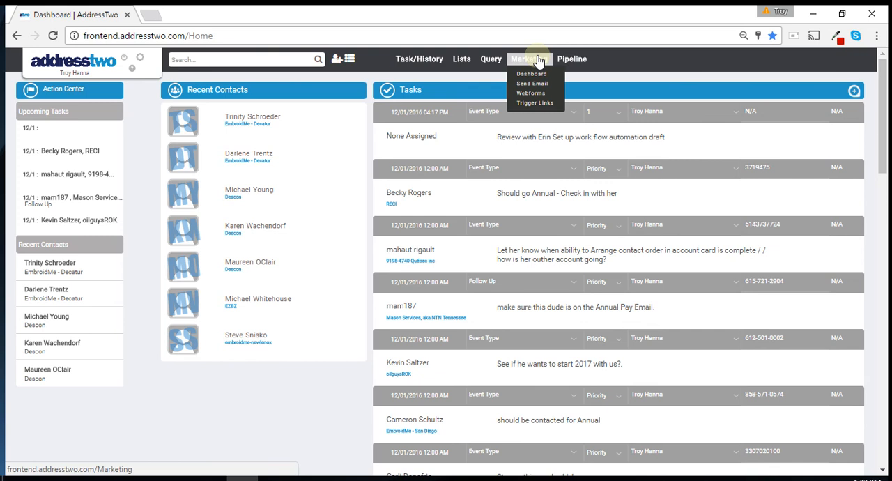
Step: Open the marketing dashboard and review all email events and time delays in the Trial Download campaign
left_click(539, 62)
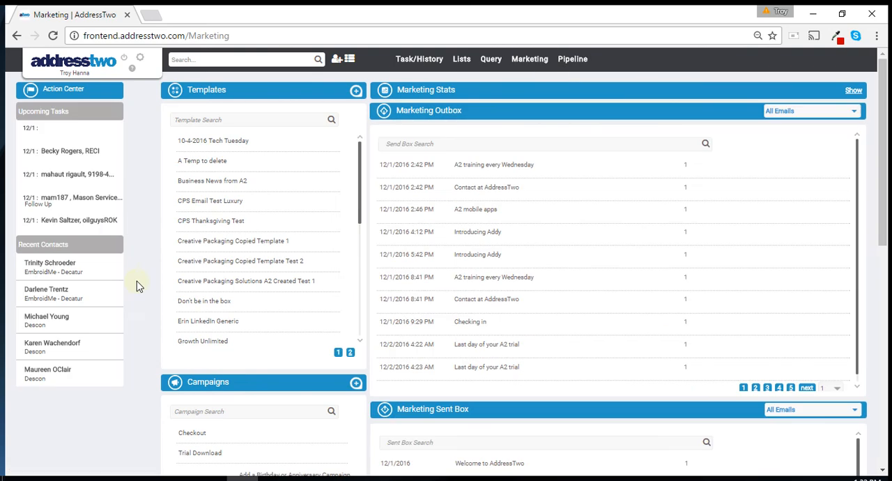
scroll(148, 248, "down", 2)
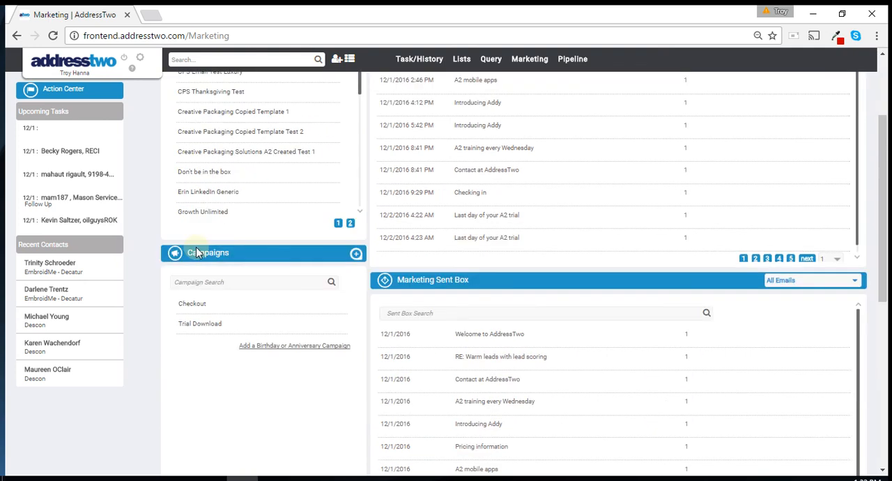
left_click(190, 334)
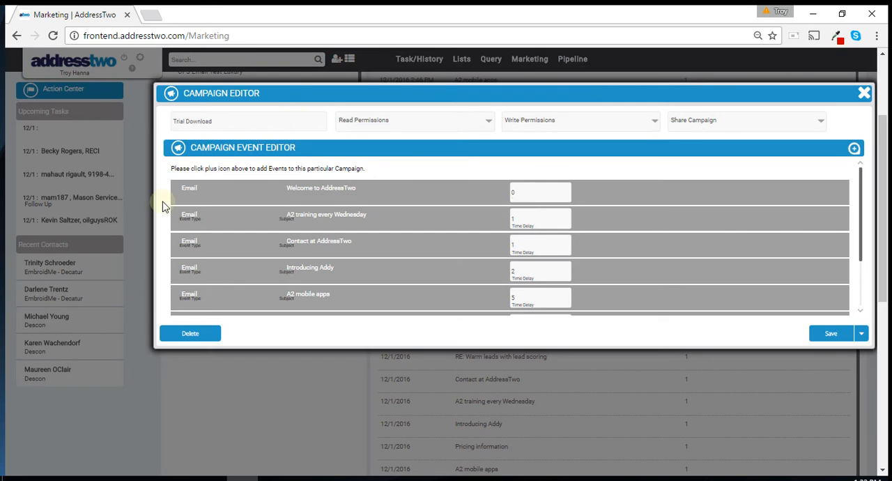
mouse_move(188, 195)
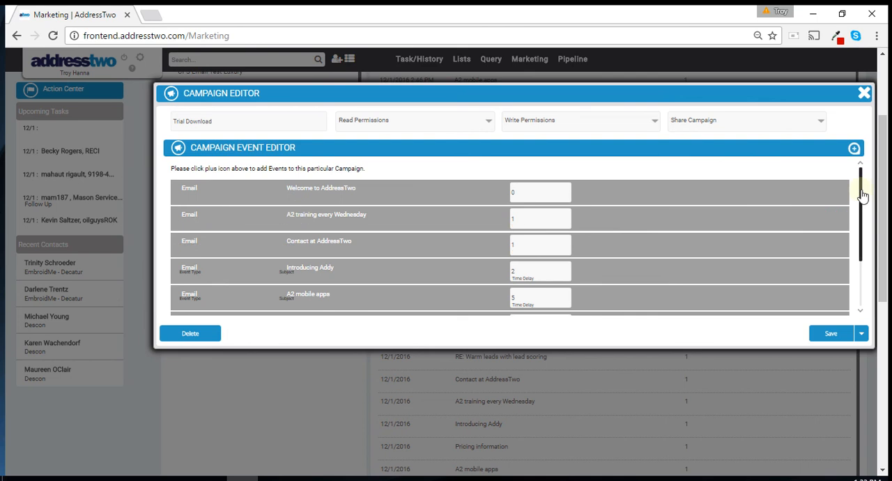
left_click_drag(863, 195, 868, 318)
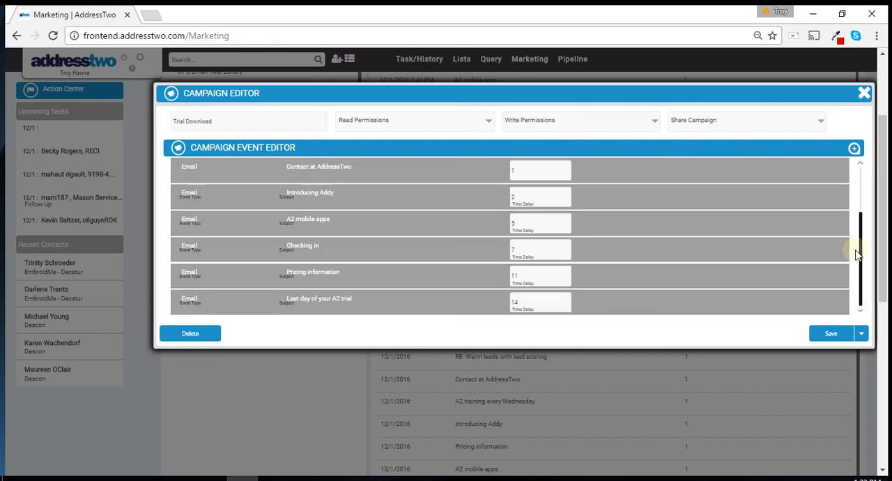
left_click_drag(858, 255, 746, 132)
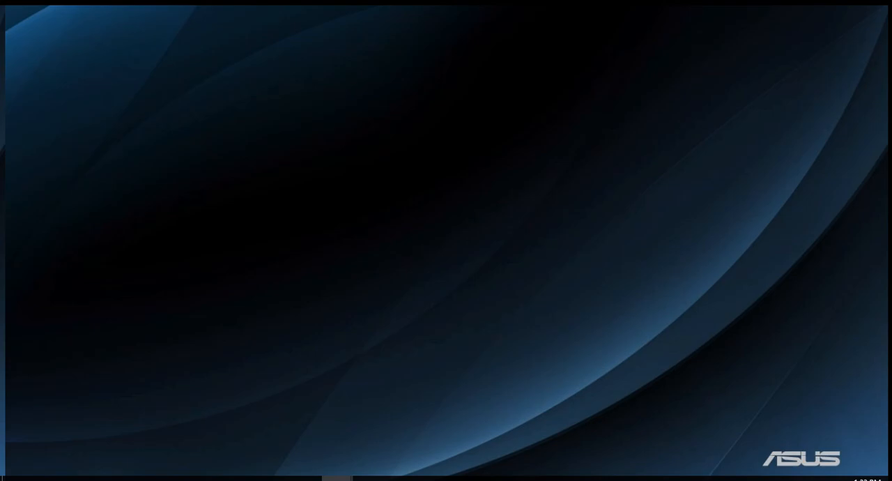
Step: Switch to the AddressTwo account in Firefox and create a campaign named "Part 1" with read permissions for Me, Super Users & Admins Only
key("alt+Tab")
left_click_drag(1, 14, 786, 12)
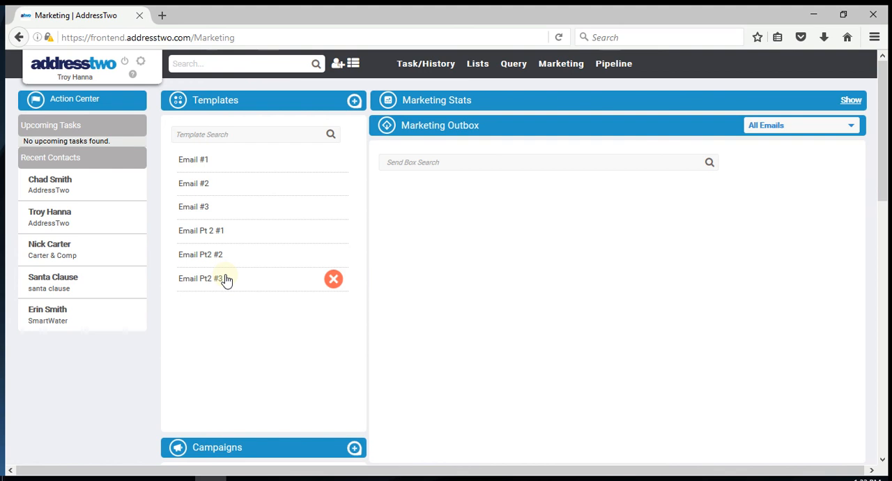
scroll(226, 279, "down", 3)
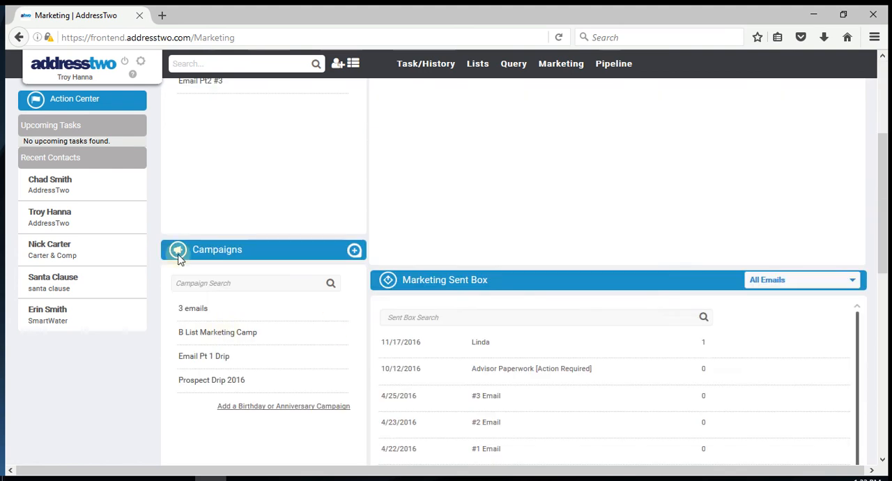
left_click(354, 251)
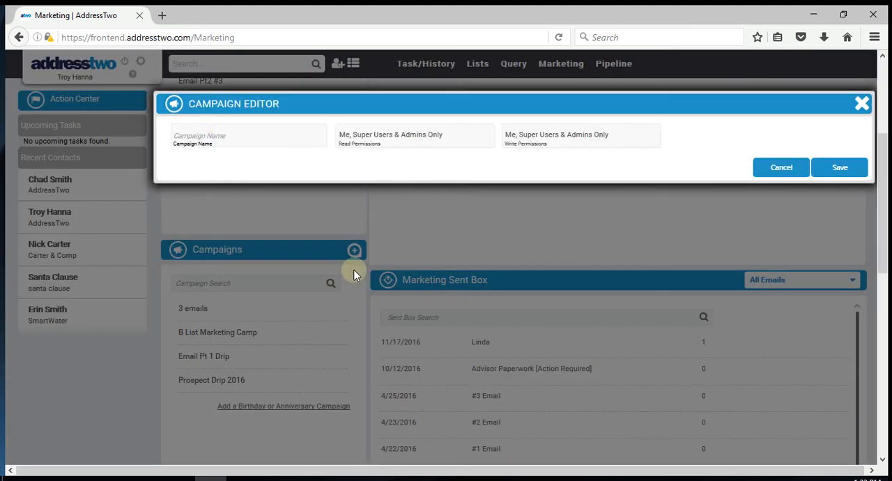
left_click(202, 130)
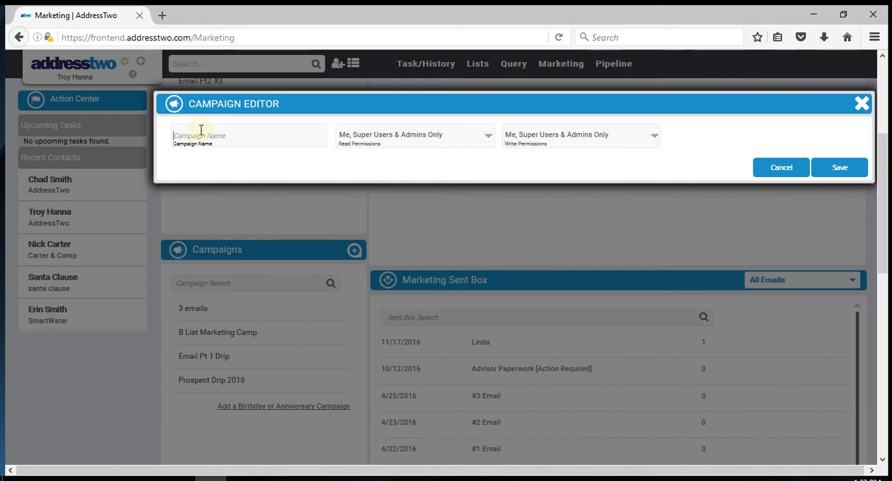
type("Pat")
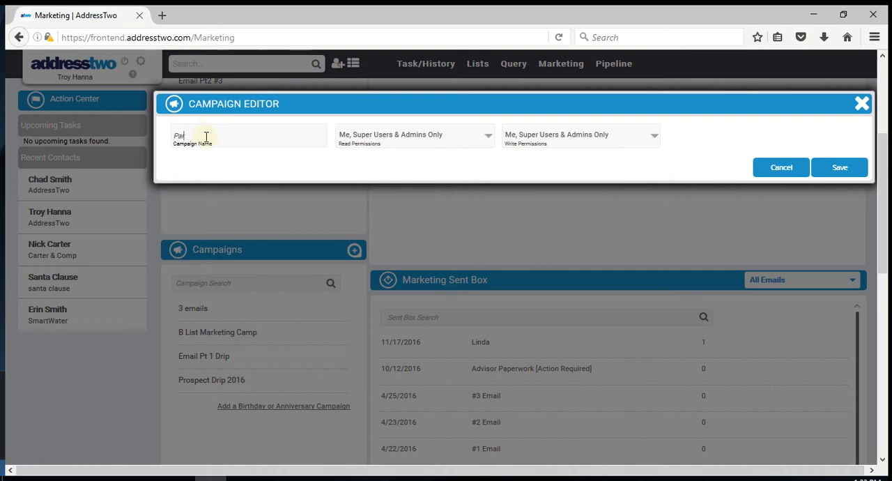
type("rt 1")
left_click(398, 140)
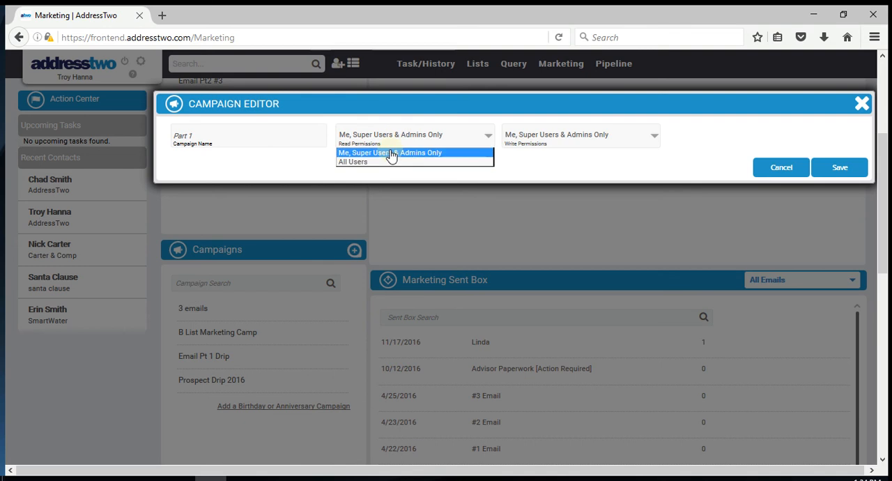
left_click(440, 152)
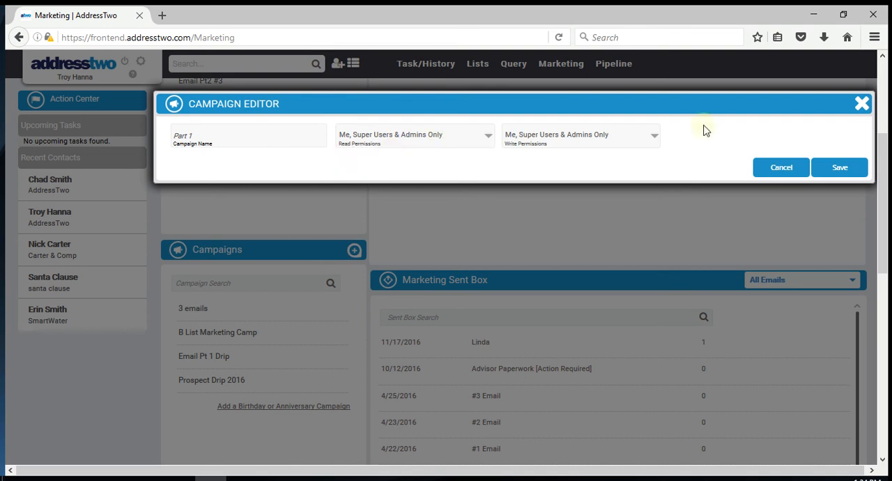
left_click(839, 167)
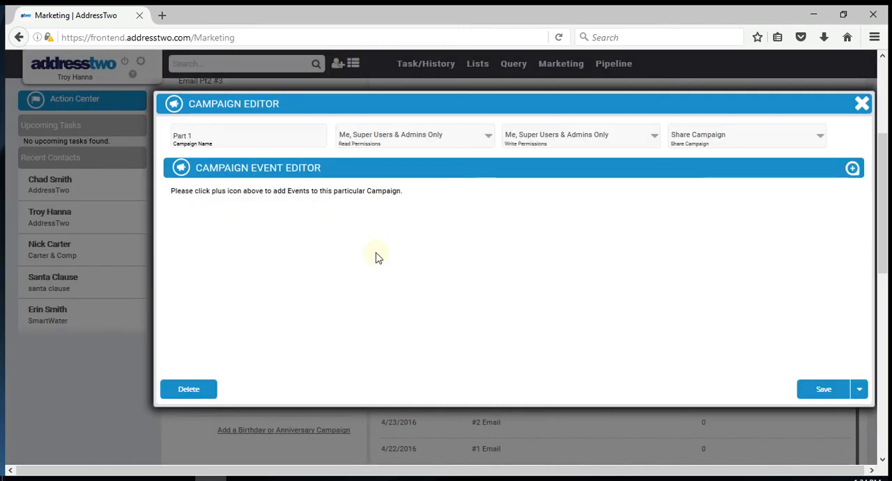
Step: Add an Email event to the Part 1 campaign and apply the Email #1 template to it
left_click(853, 169)
left_click(454, 138)
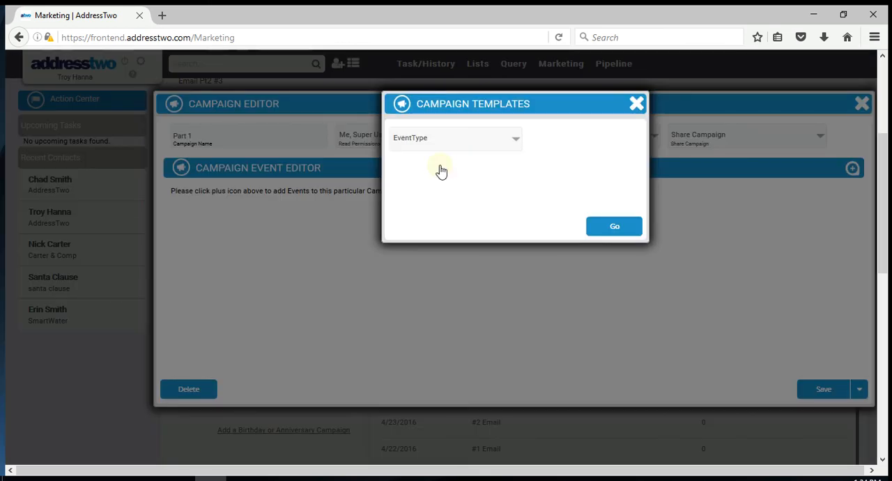
left_click(615, 230)
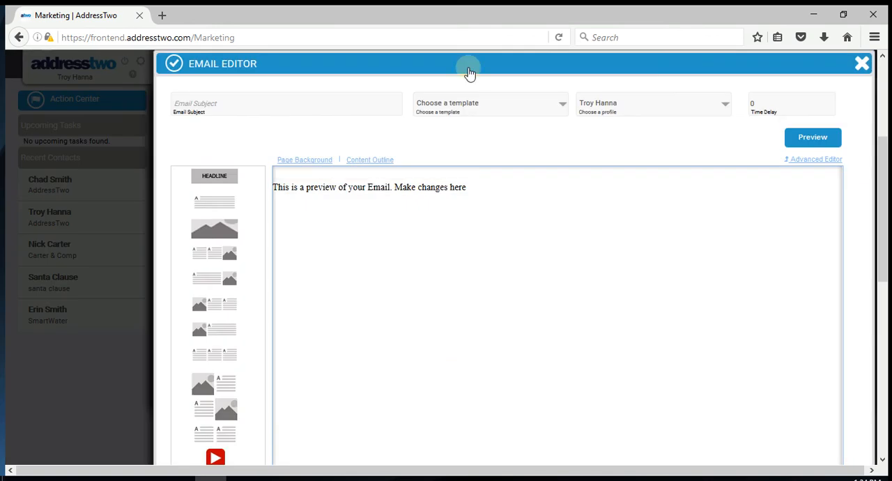
left_click(458, 104)
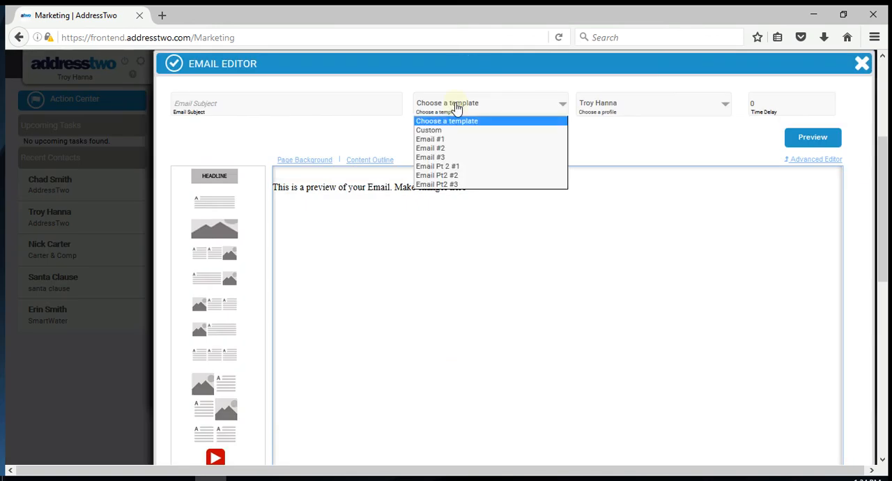
left_click(445, 142)
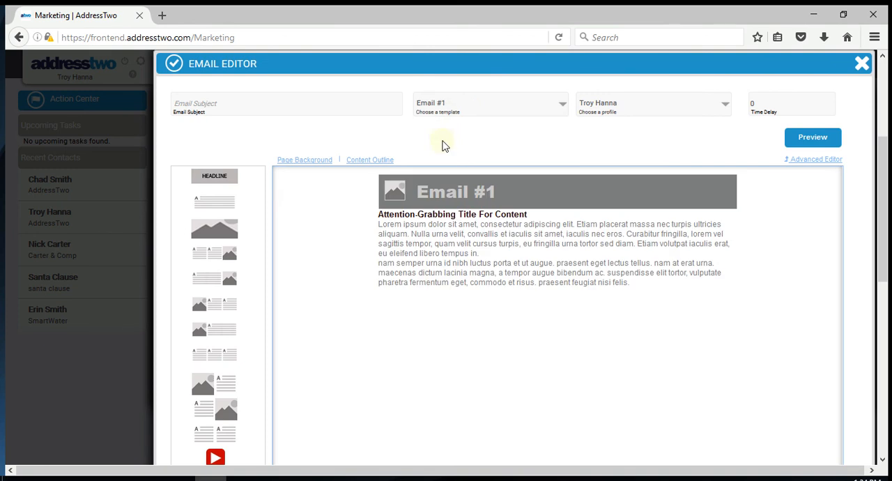
Step: Set the email's subject to "Email #1" and save the email to the campaign
left_click(265, 104)
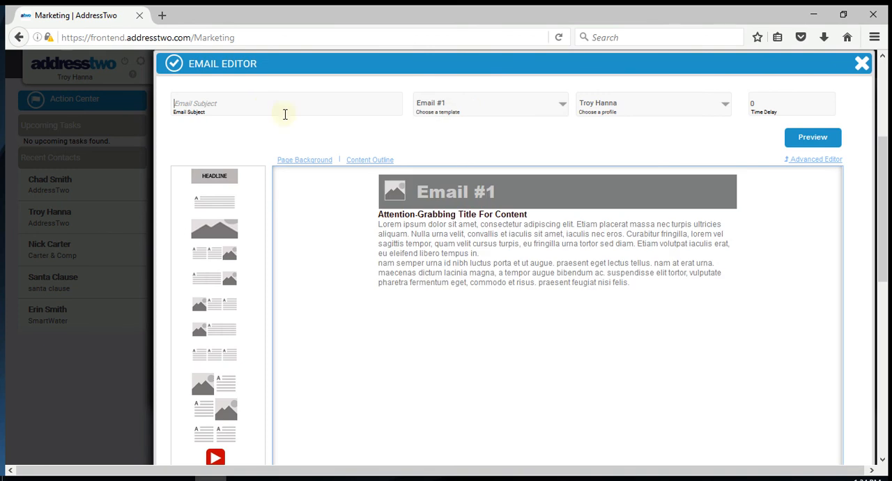
type("En")
type("a")
type("il")
type(" #1")
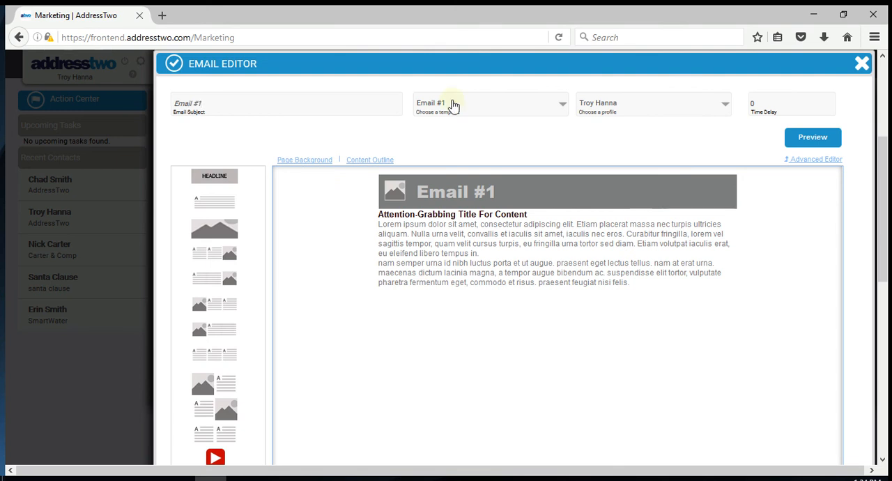
scroll(748, 201, "down", 4)
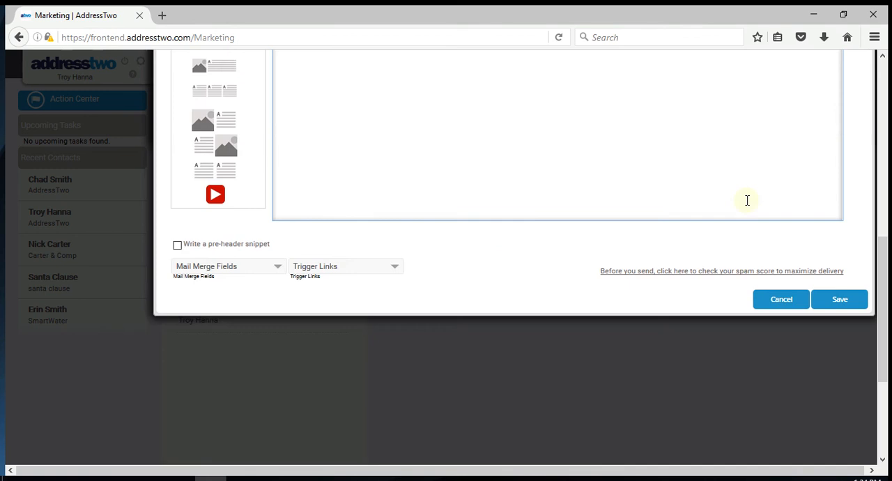
scroll(747, 200, "down", 2)
scroll(830, 300, "up", 2)
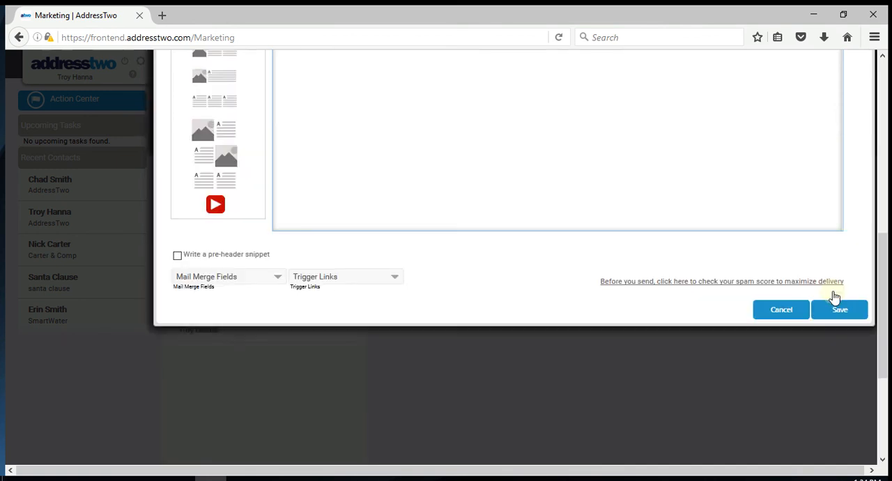
left_click(836, 307)
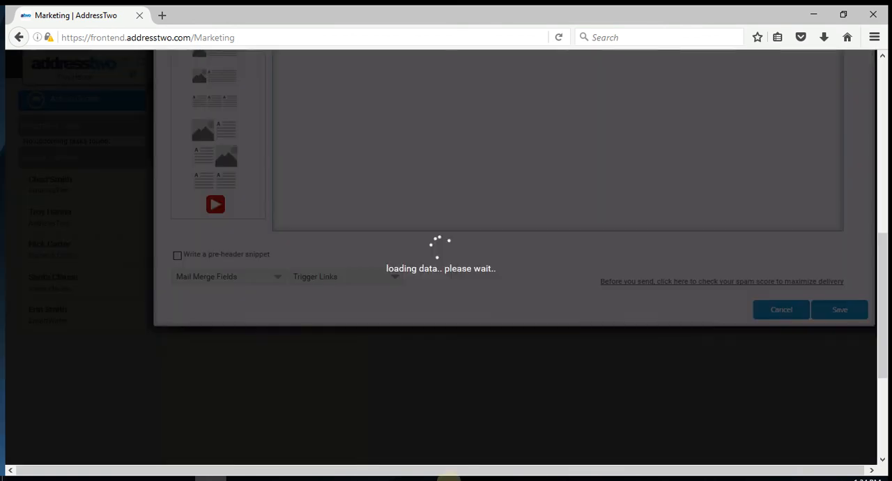
scroll(332, 354, "up", 2)
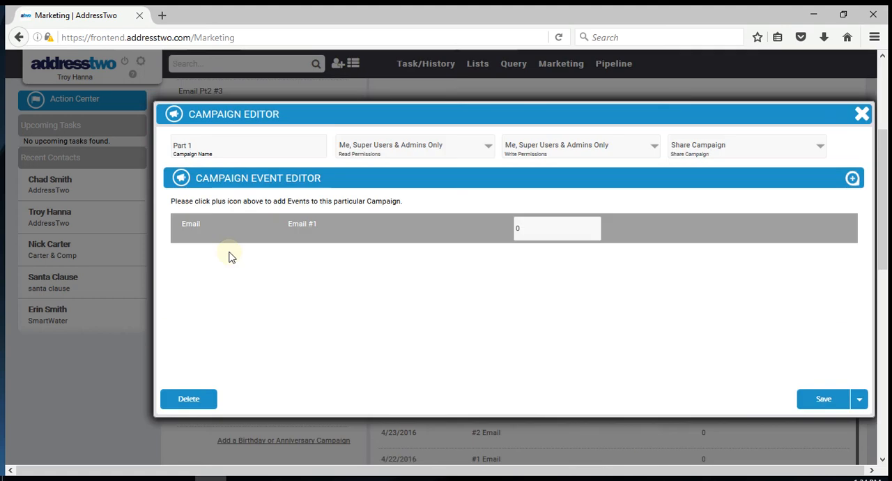
Step: Add a second Email event to the Part 1 campaign with a time delay of 3
mouse_move(208, 224)
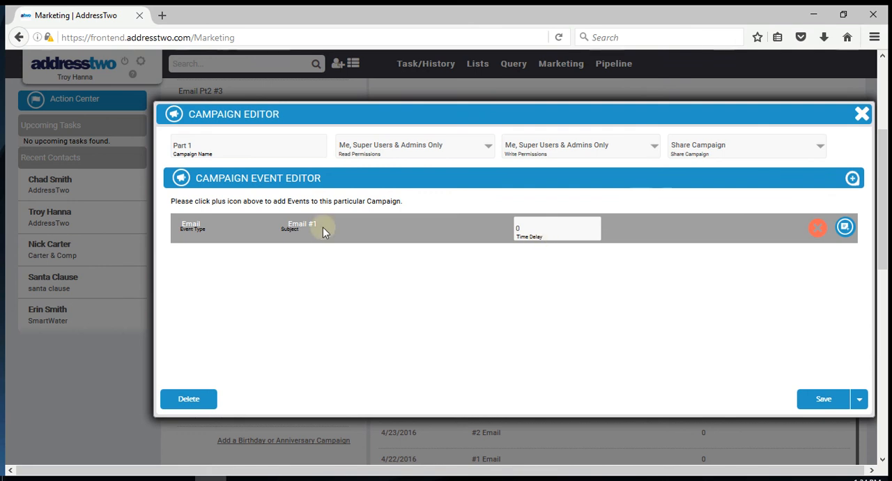
left_click(853, 179)
left_click(423, 138)
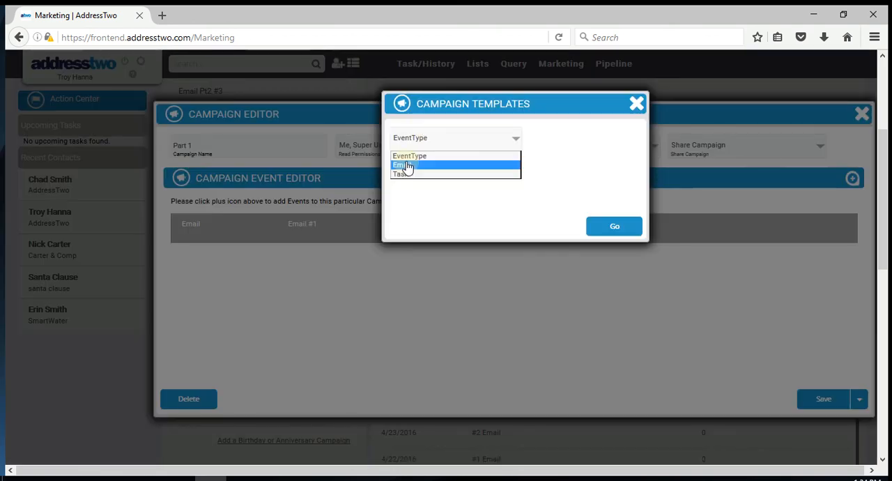
left_click(403, 166)
left_click(608, 224)
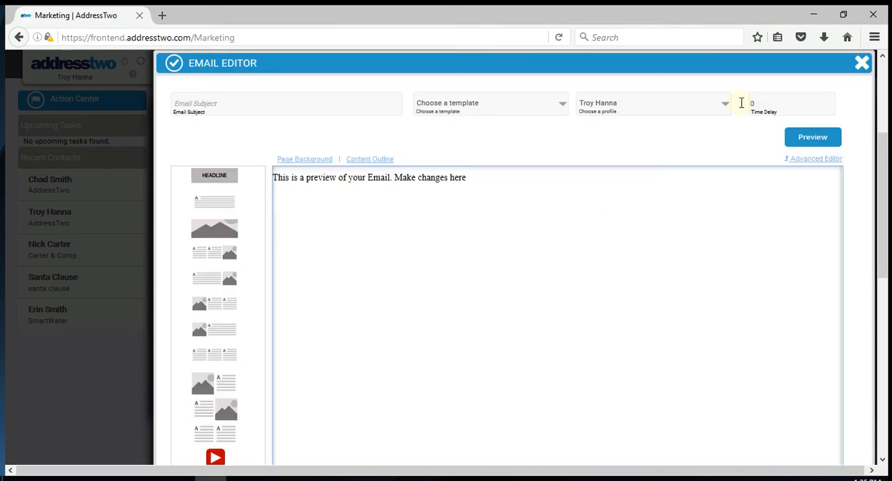
left_click_drag(757, 103, 734, 116)
type("3")
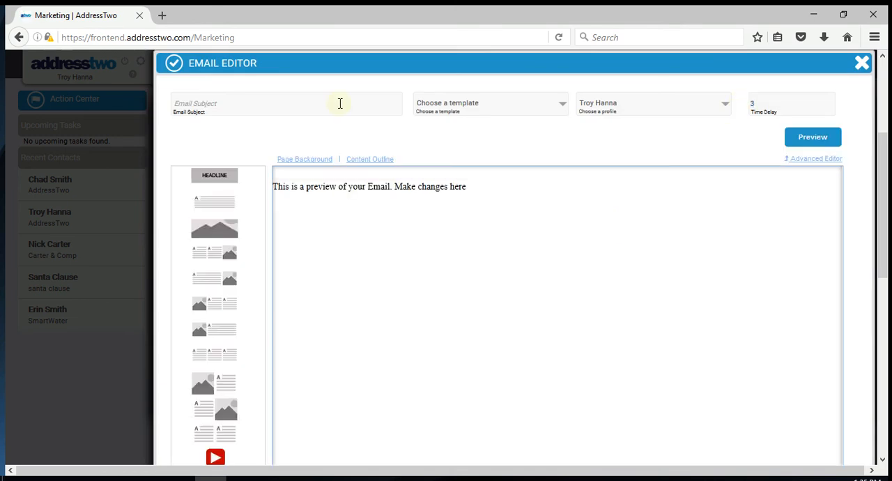
Step: Give the second email the subject "Email #2" and the Email #2 template, and save it to the campaign
left_click(330, 105)
type("Email #2")
left_click(454, 112)
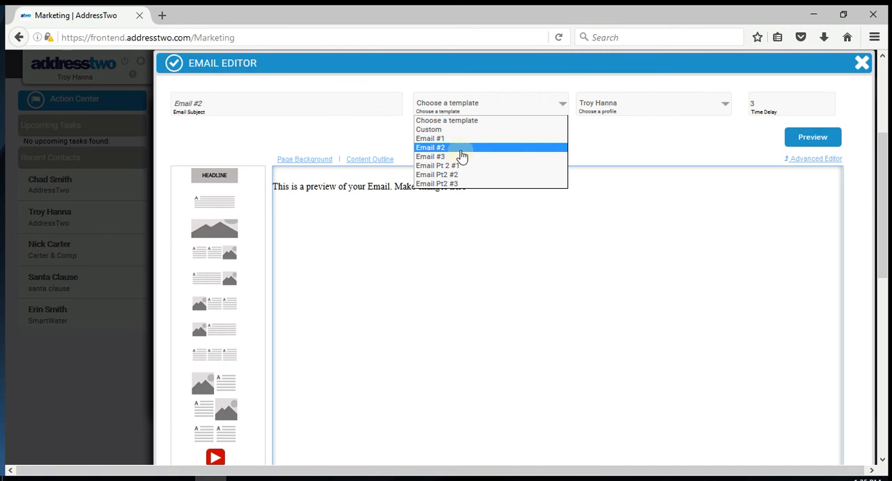
left_click(457, 148)
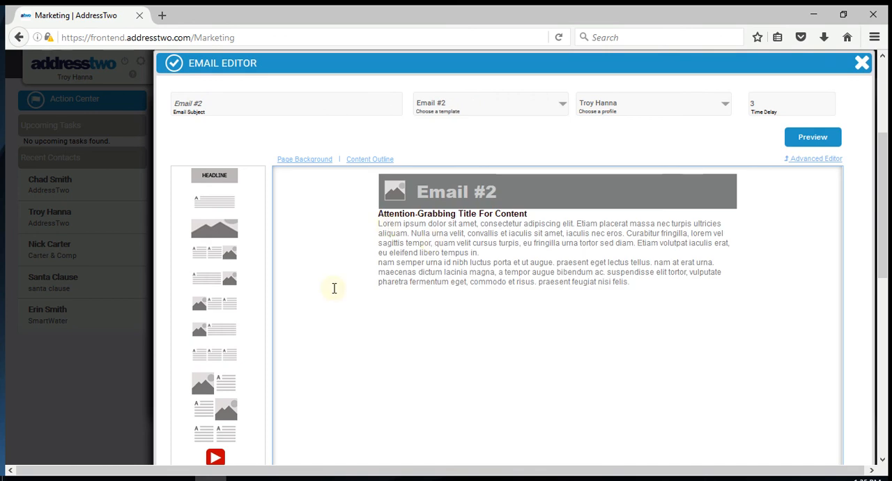
left_click(564, 199)
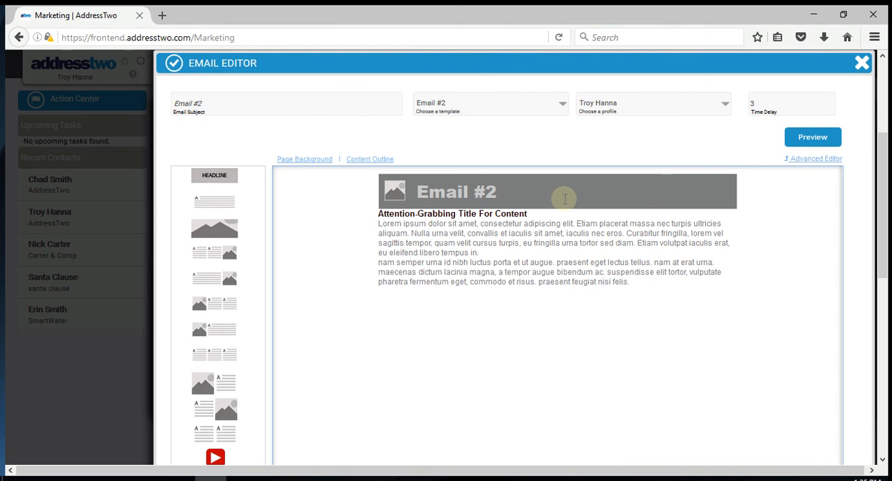
scroll(687, 215, "down", 10)
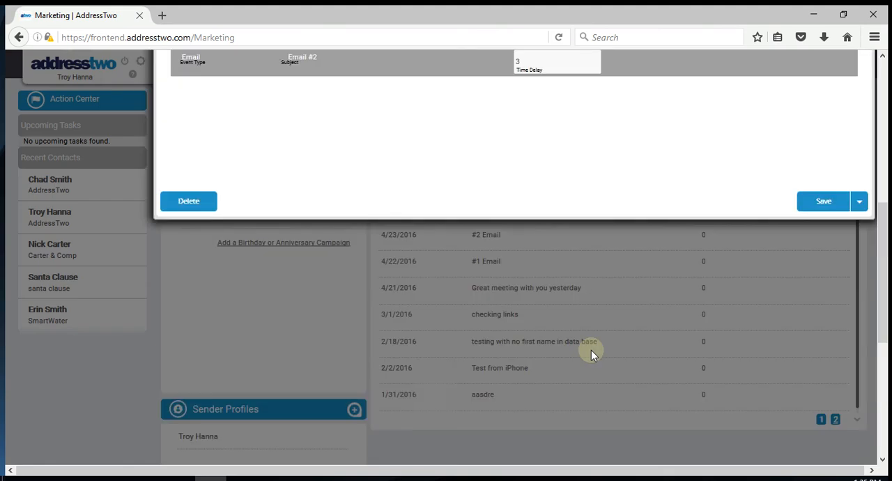
scroll(286, 244, "up", 2)
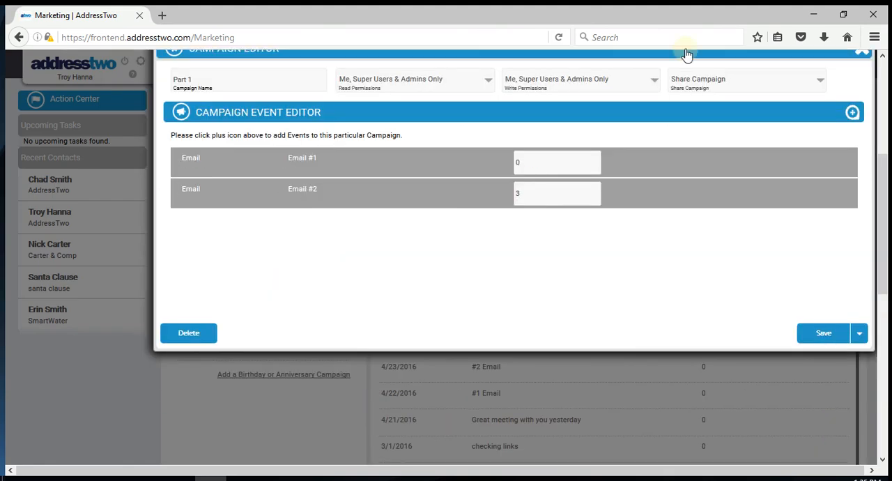
Step: Add a third Email event to the Part 1 campaign
left_click(851, 114)
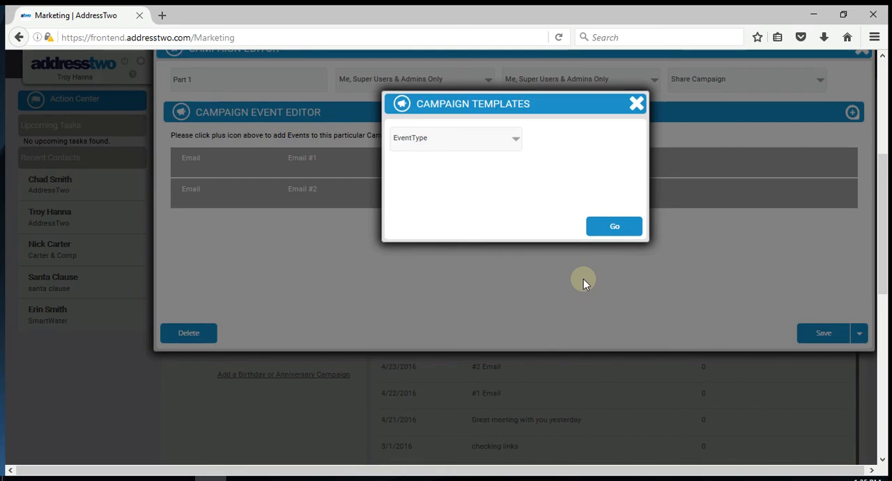
left_click(454, 138)
left_click(660, 236)
left_click(428, 136)
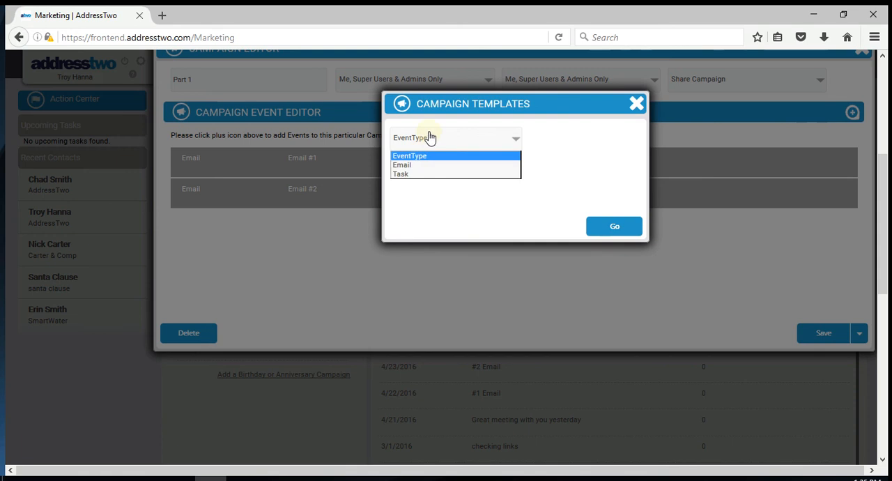
left_click(402, 165)
left_click(613, 227)
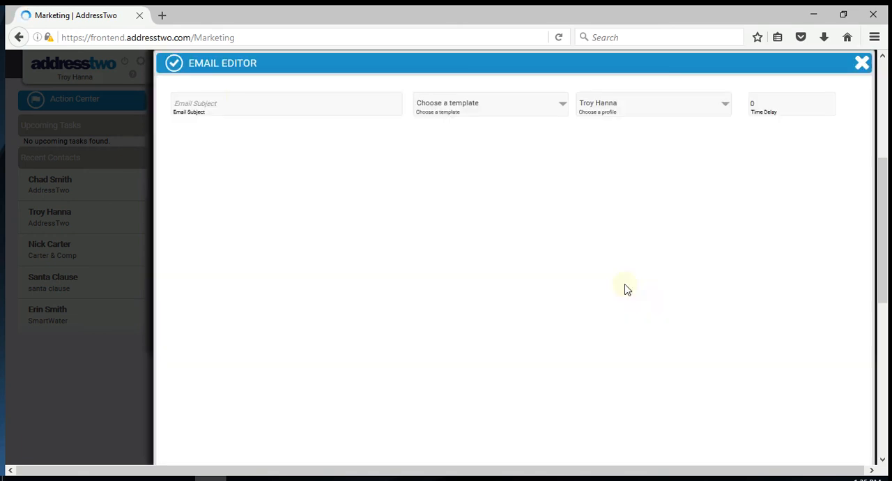
Step: Give the third email the subject "Email #3", the Email #3 template and a time delay of 7, and save it to the campaign
left_click(239, 98)
type("EMa")
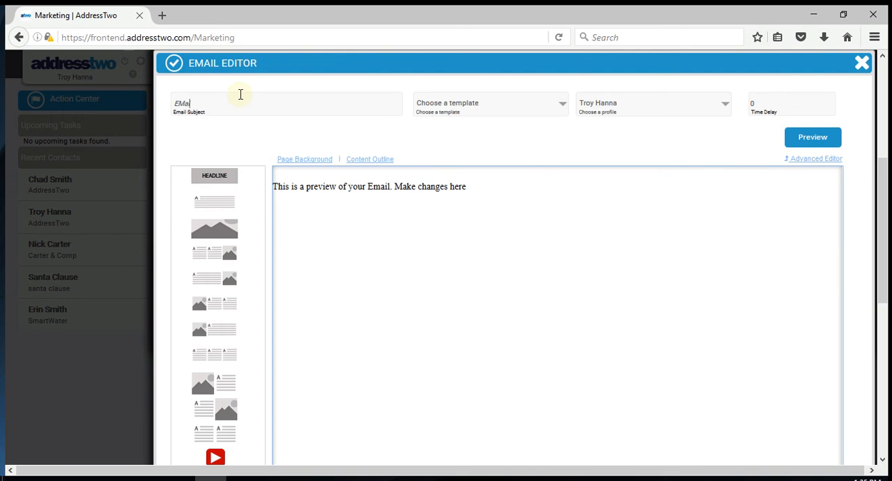
key("BackSpace")
key("BackSpace")
type("mail #3")
left_click(509, 100)
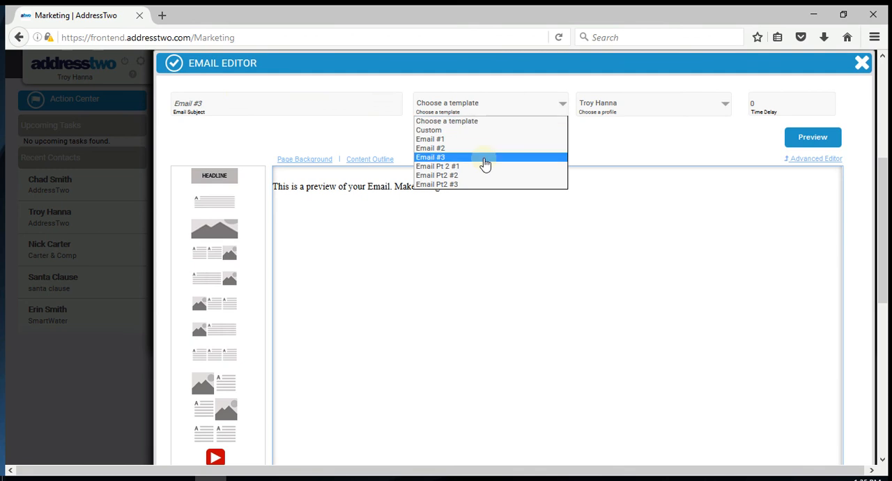
left_click(485, 163)
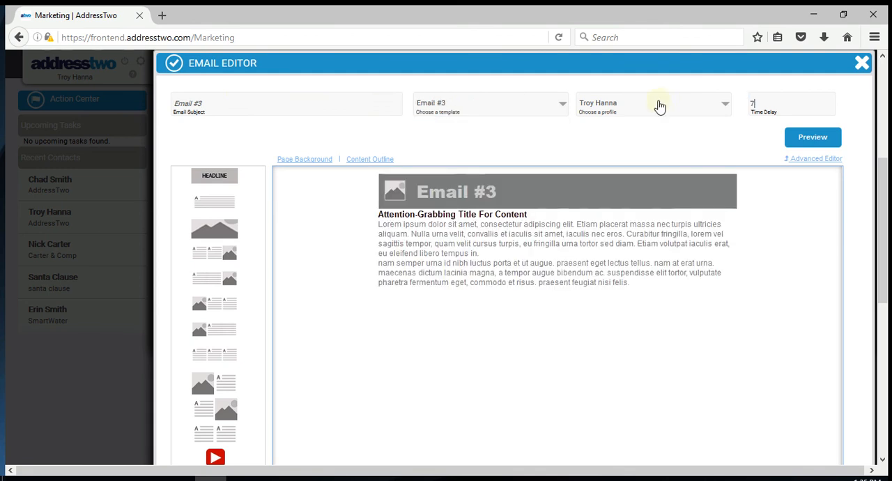
scroll(802, 348, "down", 5)
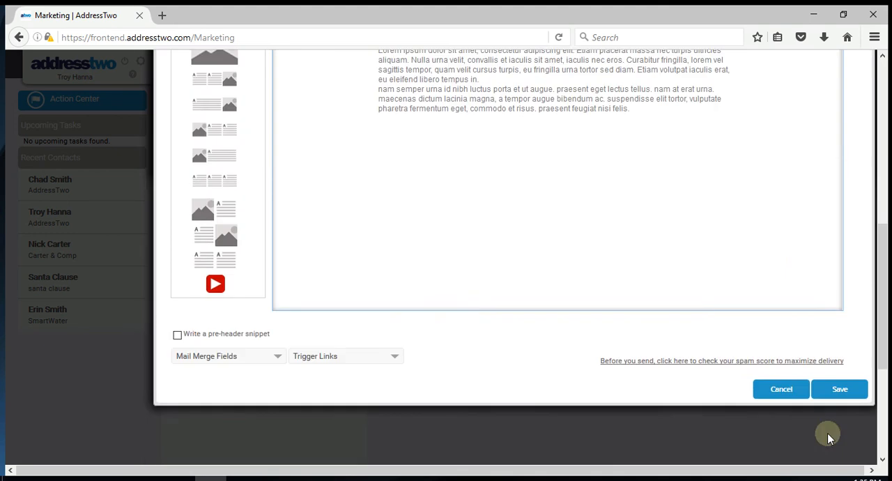
scroll(829, 418, "down", 1)
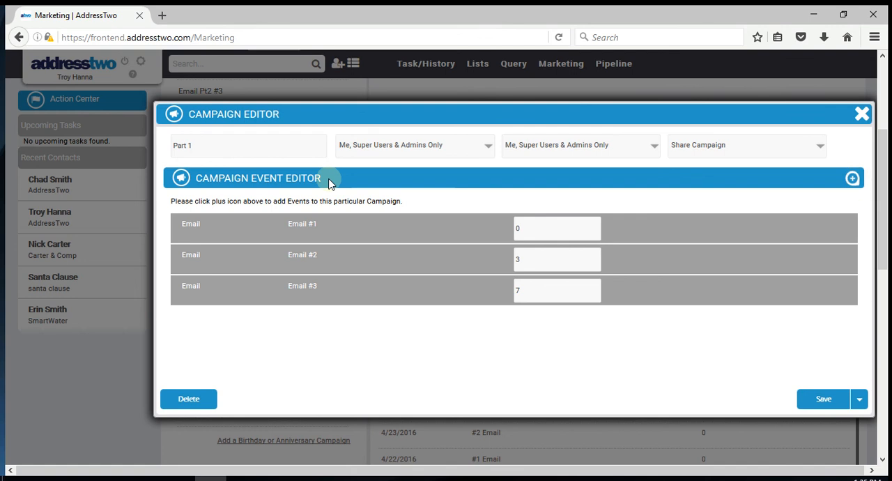
Step: Add a Task event to the Part 1 campaign
left_click(853, 179)
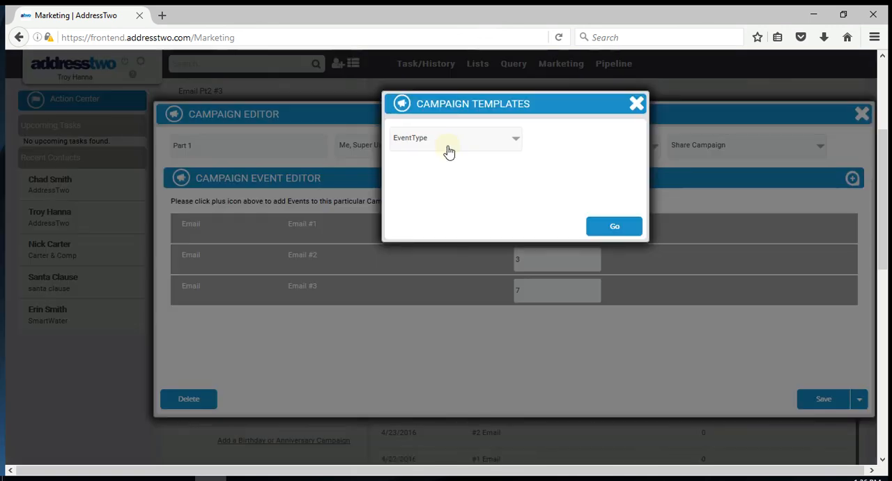
left_click(434, 136)
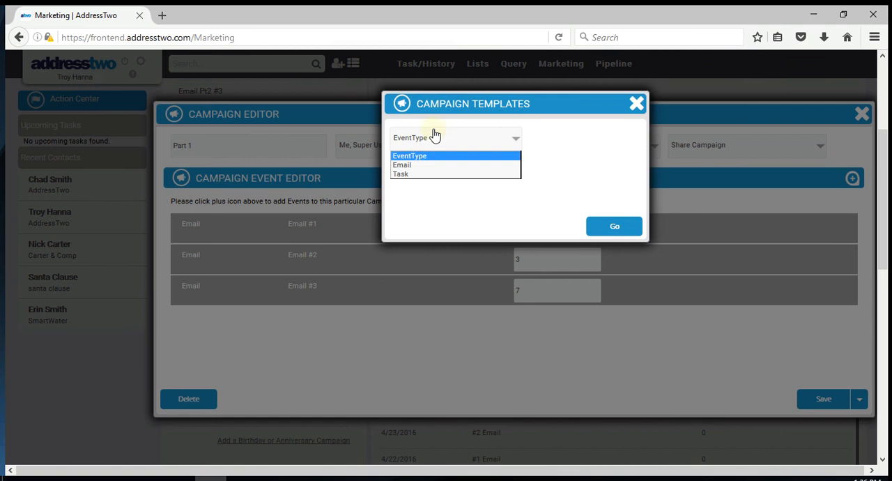
left_click(421, 174)
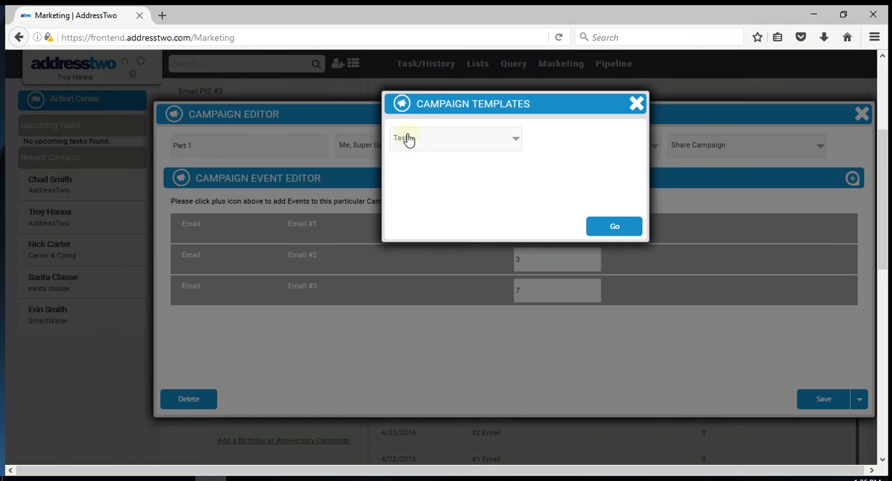
left_click(601, 231)
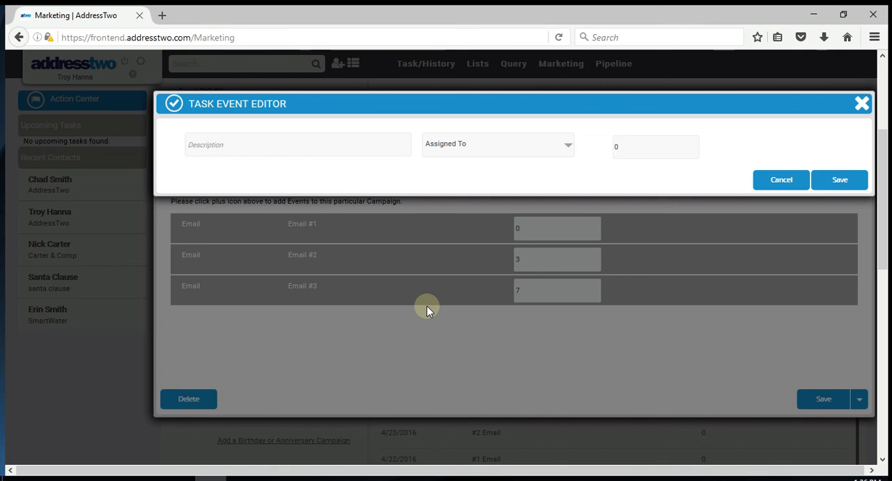
Step: Enter the task description "Out of Email #1 Drip - Call Check in and should you add to Drip email #2?"
type("Out of Email #1 Drip - Call Check")
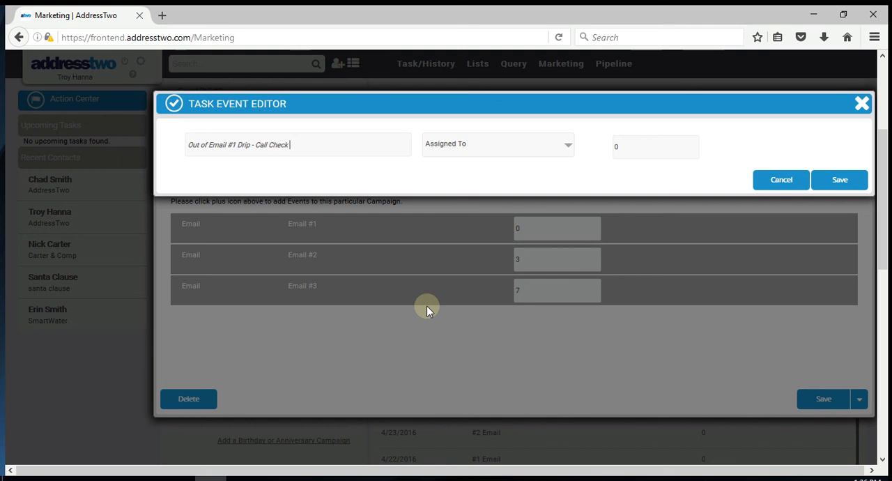
type(" in and should you add")
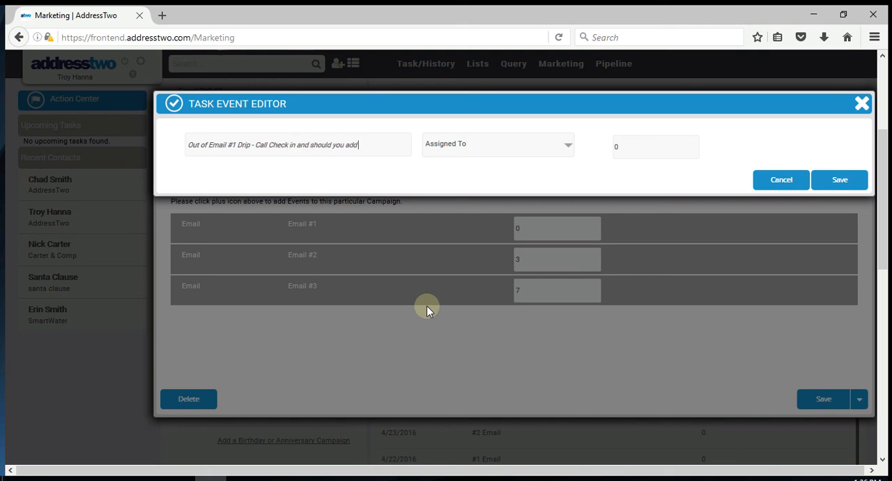
type(" to Drip email #2")
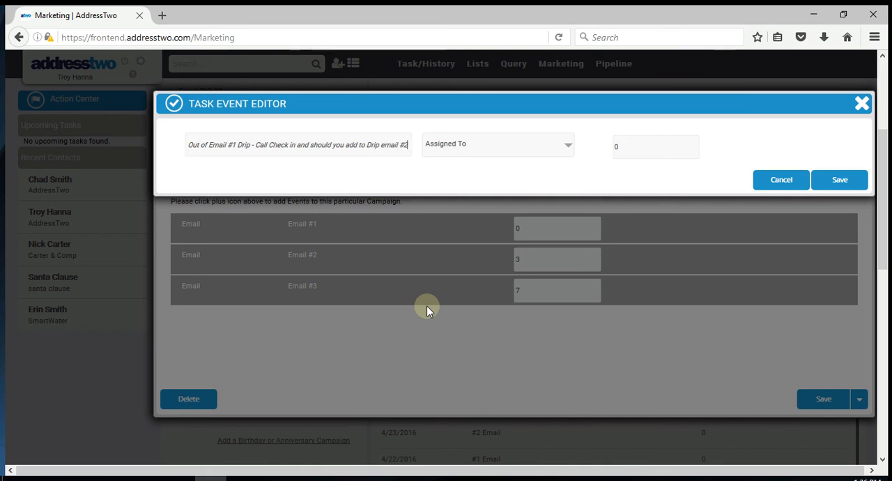
type("?")
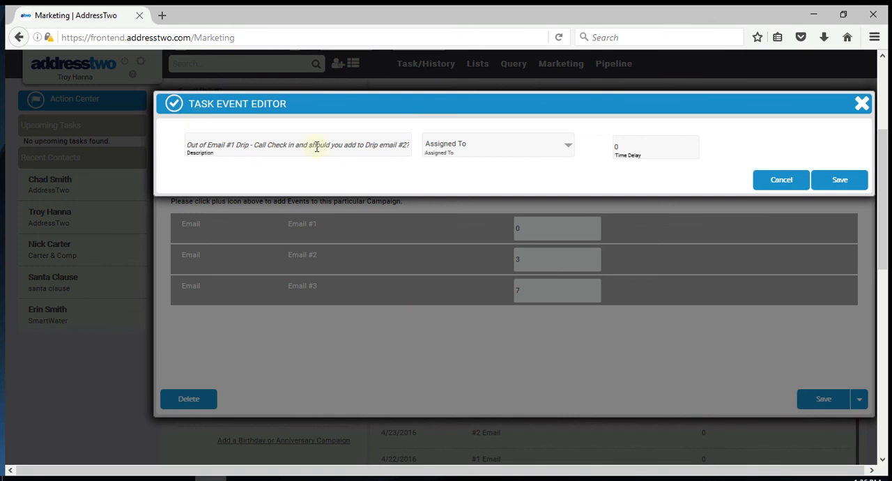
Step: Assign the task to Account Manager with a time delay of 8 and save it to the campaign
left_click(480, 145)
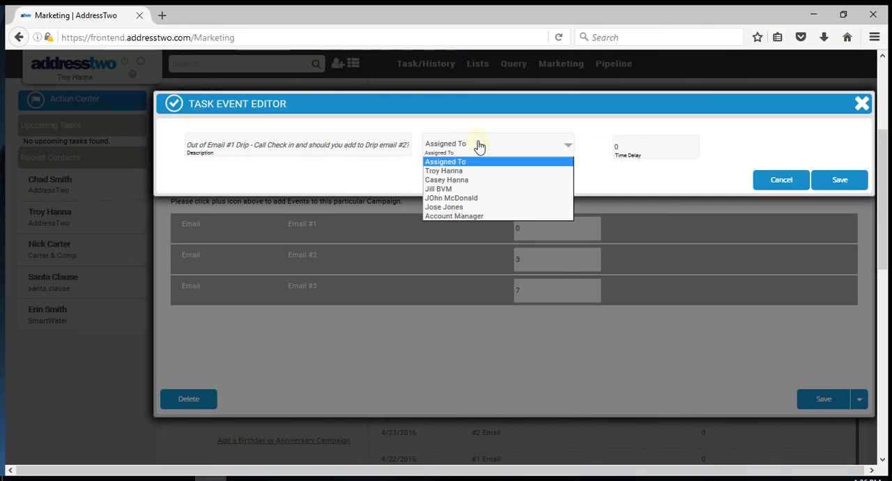
left_click(471, 217)
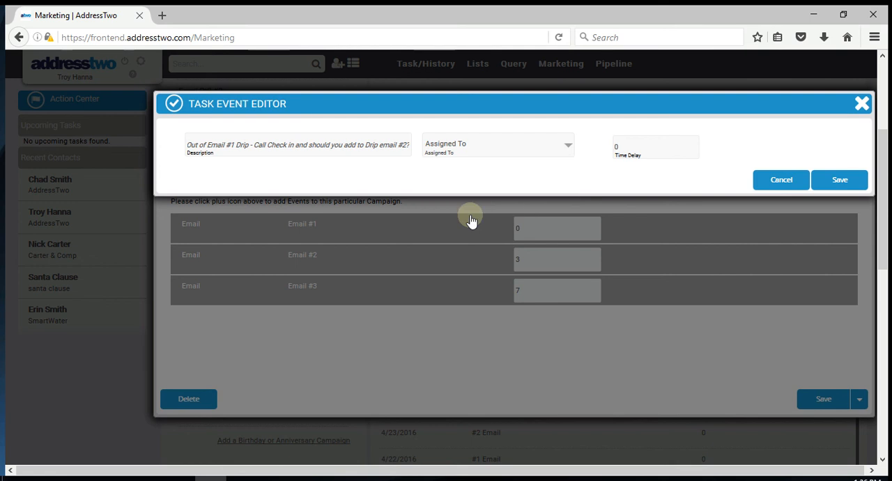
left_click_drag(631, 147, 585, 141)
type("8")
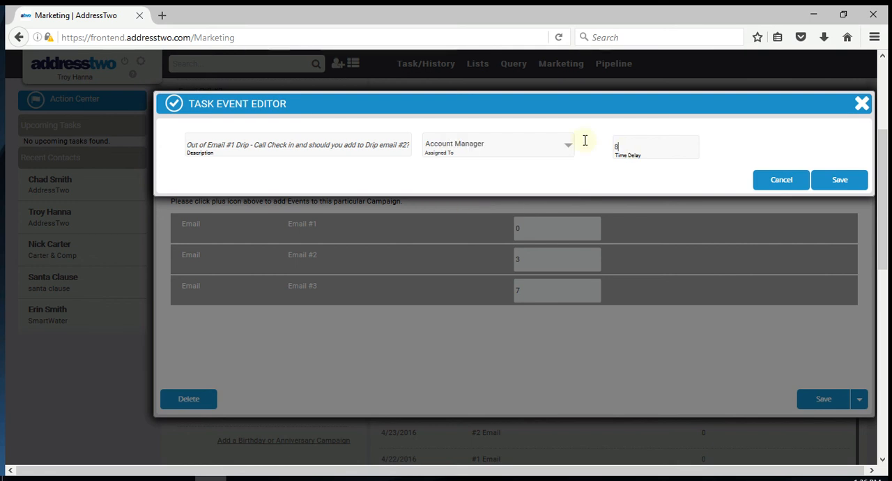
left_click(828, 179)
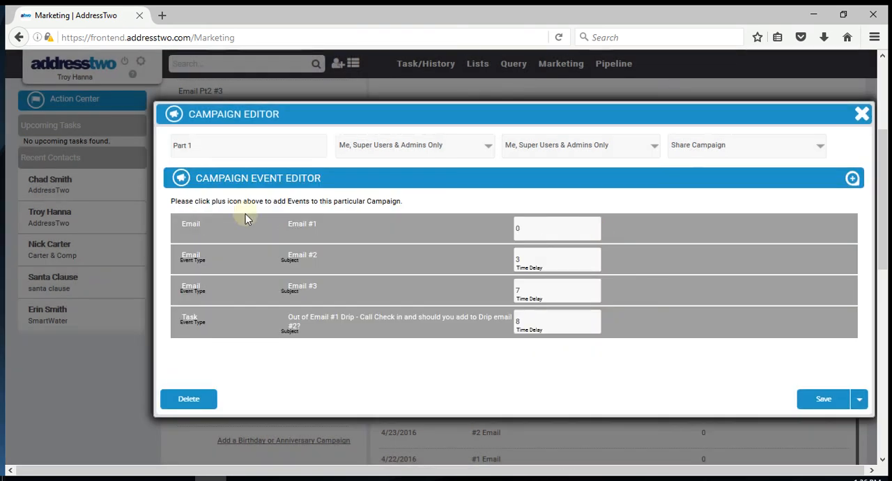
Step: Save the Part 1 campaign with its three emails and follow-up task
left_click(827, 402)
left_click(234, 116)
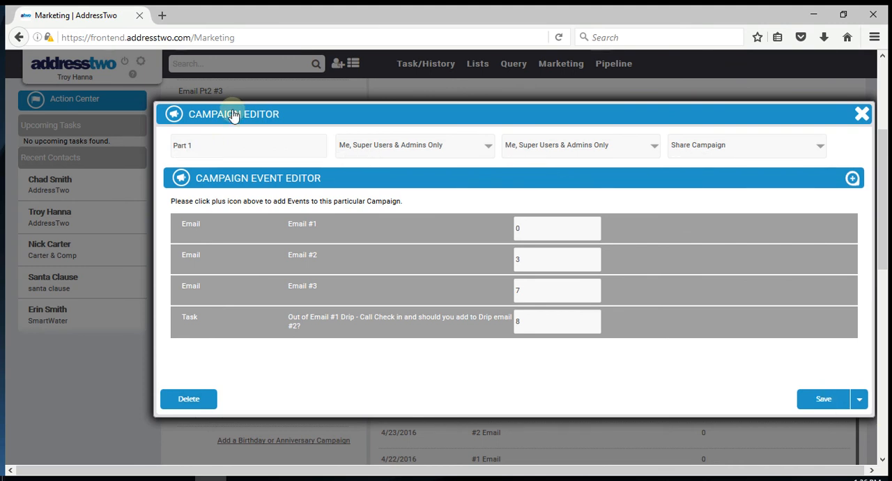
left_click(821, 392)
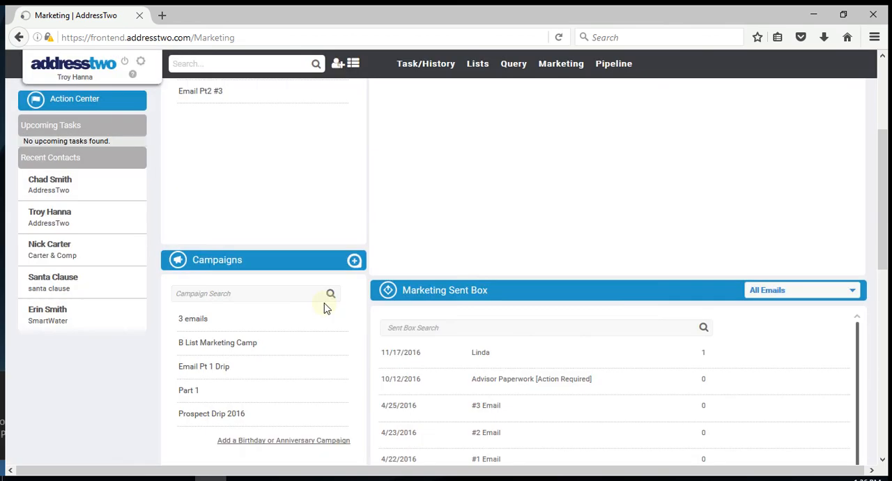
Step: Open the account of the fourth recent contact and go to its Campaigns section
scroll(212, 237, "up", 2)
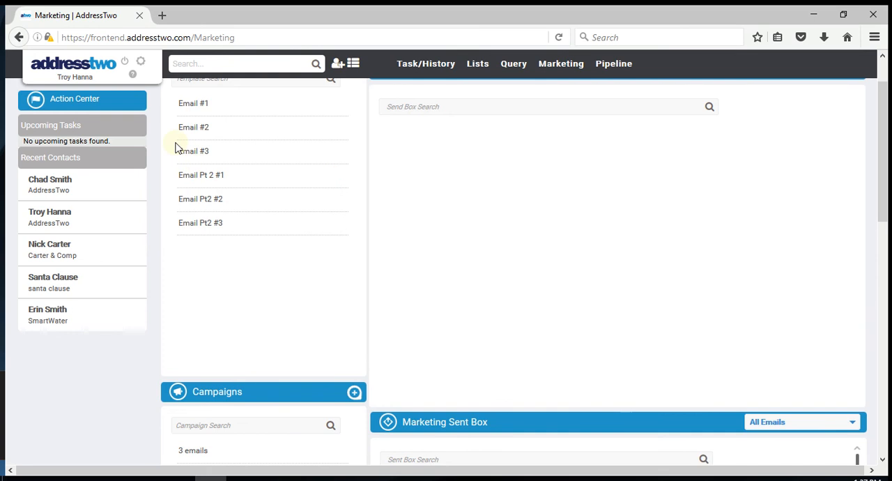
scroll(259, 313, "down", 1)
scroll(259, 314, "down", 5)
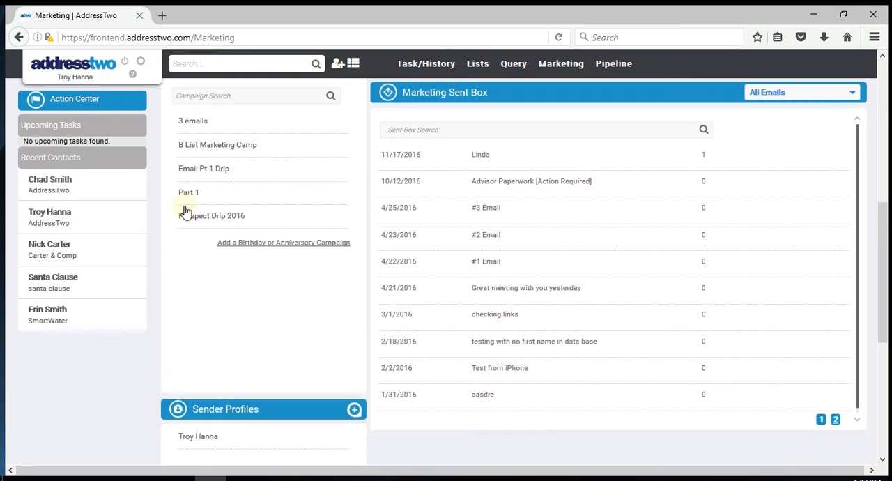
mouse_move(188, 194)
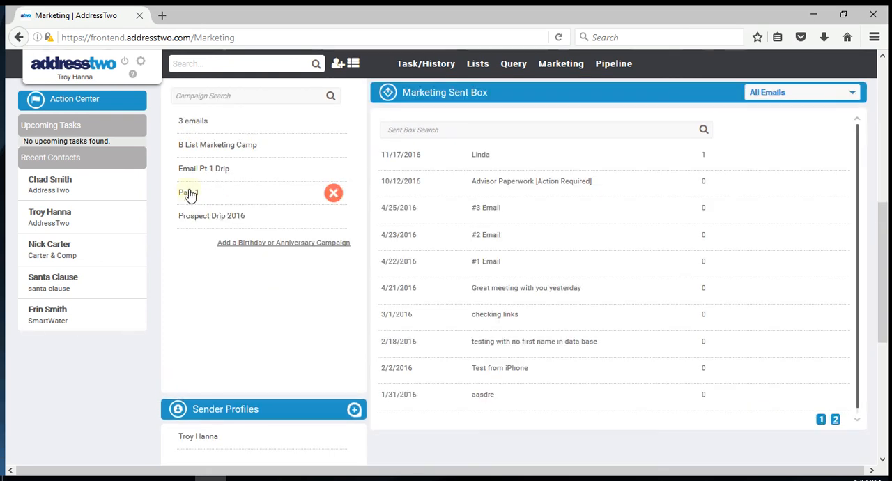
left_click(49, 286)
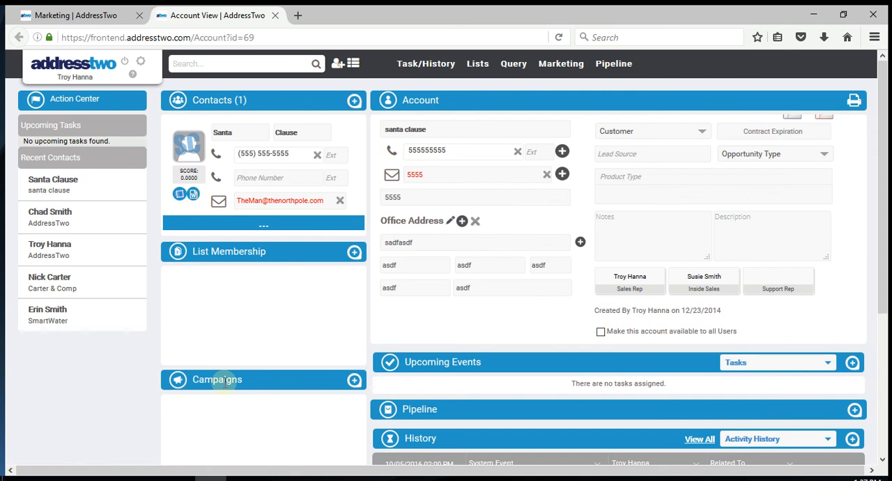
scroll(146, 313, "down", 2)
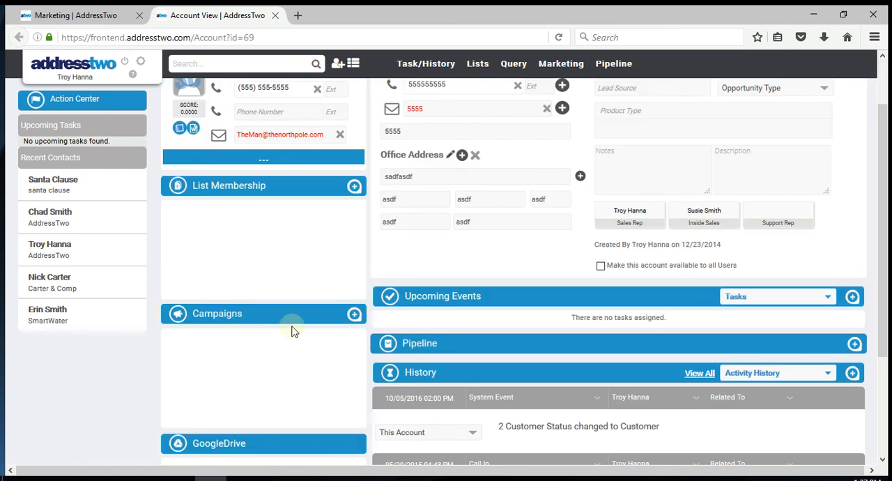
scroll(293, 332, "up", 2)
scroll(459, 229, "down", 3)
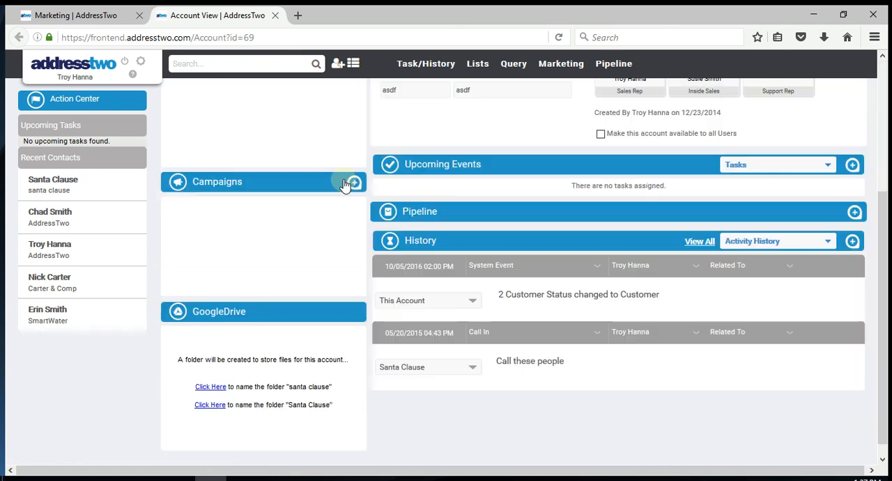
Step: Start adding a campaign to the account's contact and choose Part 1 as the campaign
left_click(349, 182)
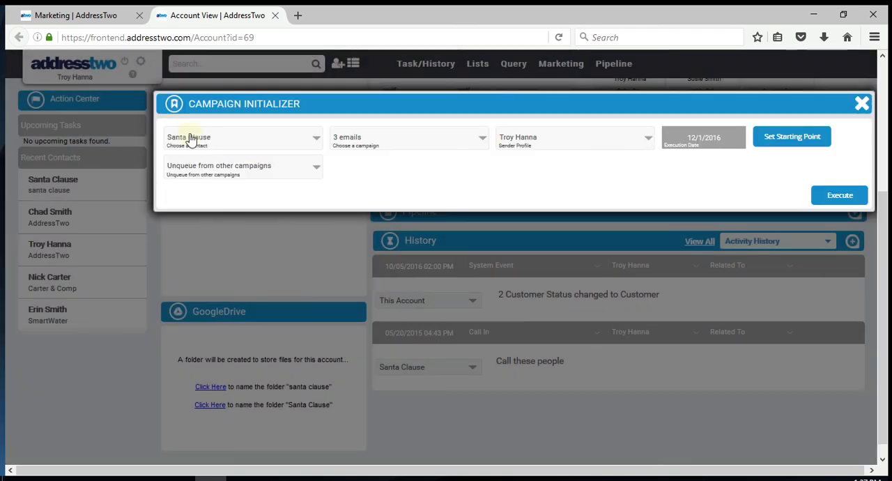
left_click(191, 139)
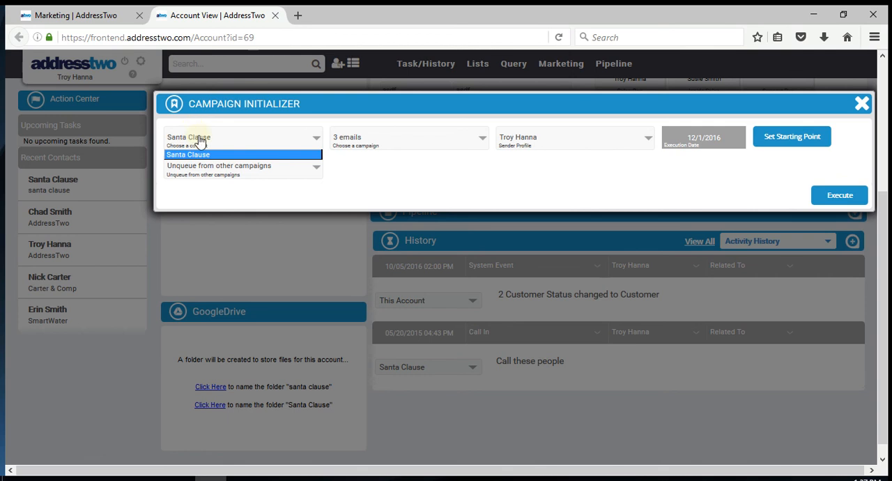
left_click(371, 141)
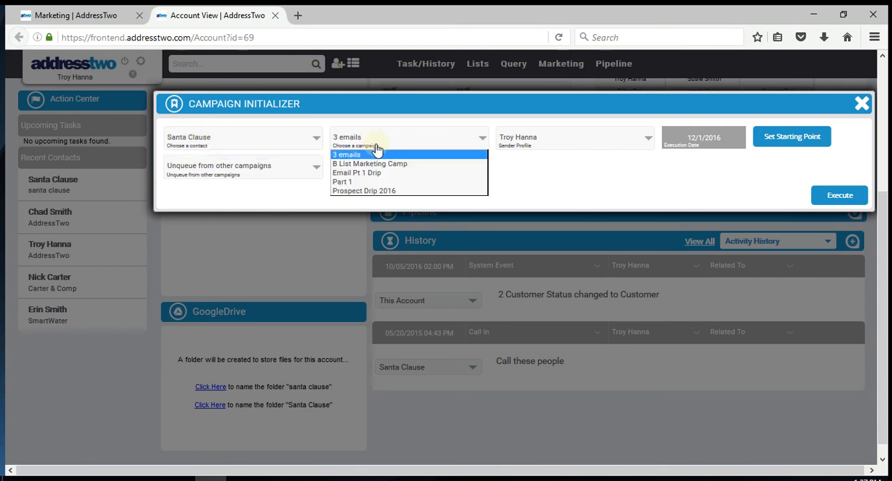
left_click(363, 183)
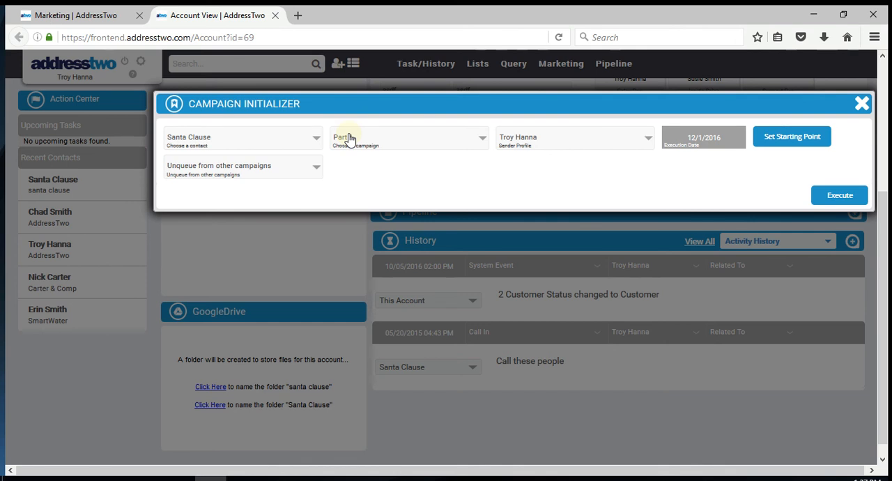
Step: Set the campaign's execution date to 12/05/2016 12:00 AM
left_click(710, 143)
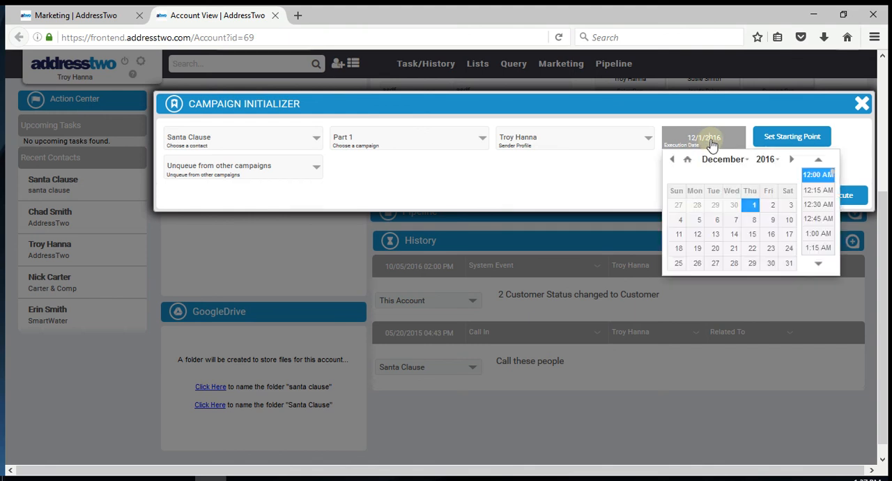
left_click(696, 220)
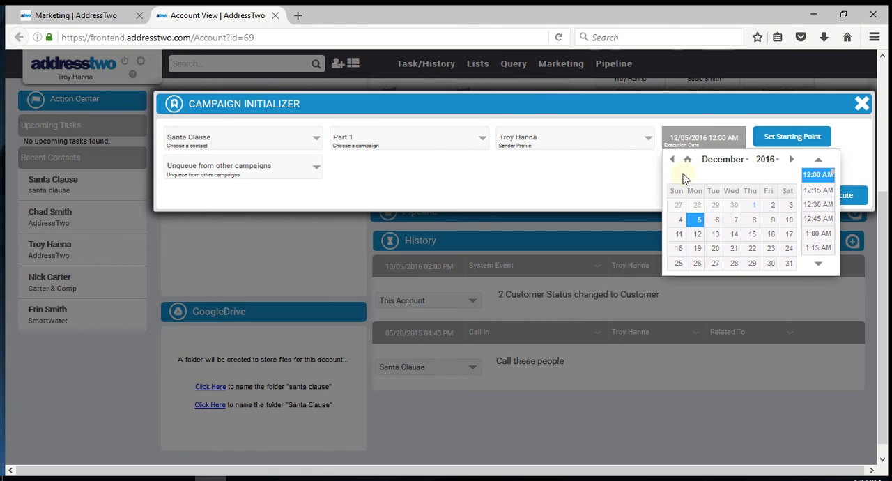
left_click(701, 140)
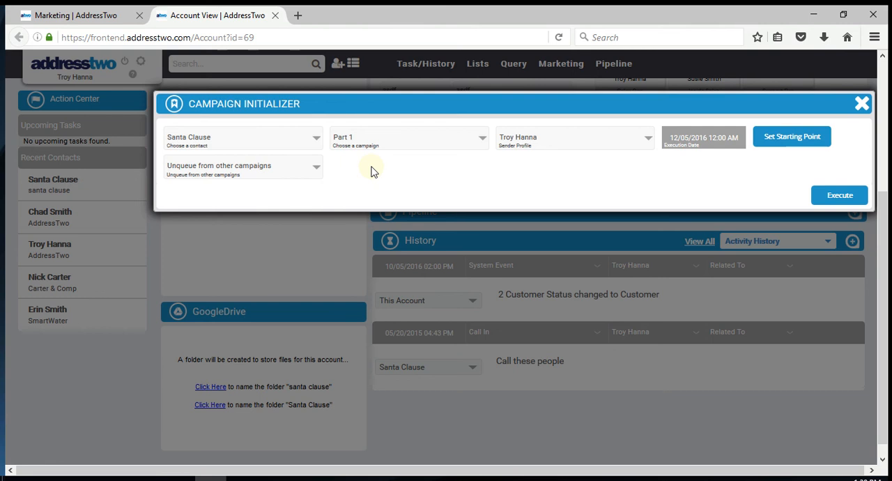
Step: Try to execute the Part 1 campaign for the contact with Unqueue from other campaigns set to Yes
left_click(243, 181)
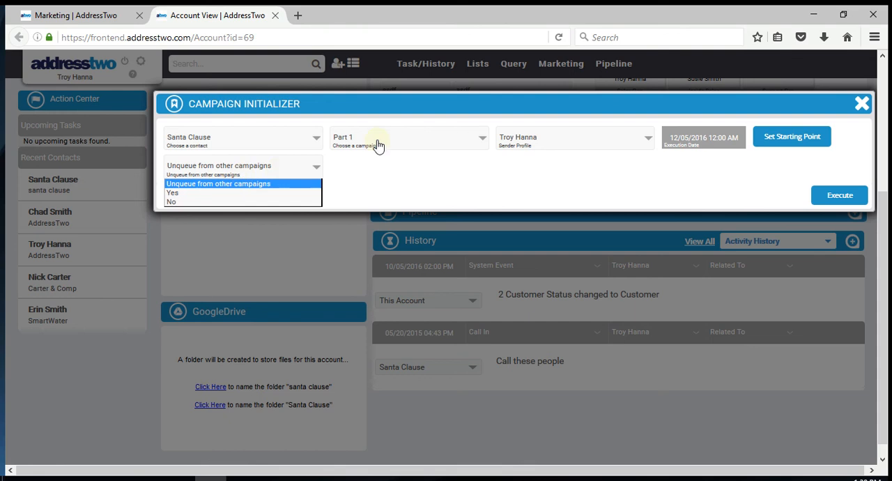
left_click(237, 195)
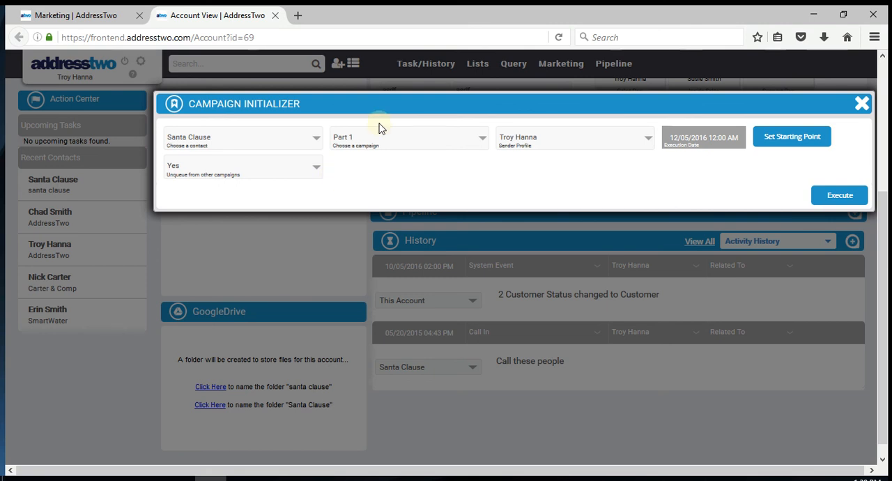
left_click(836, 201)
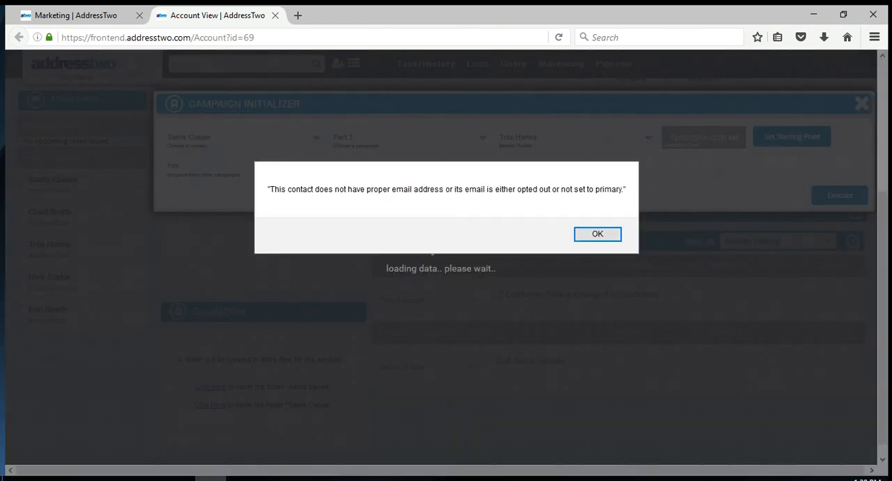
left_click(603, 233)
left_click(597, 236)
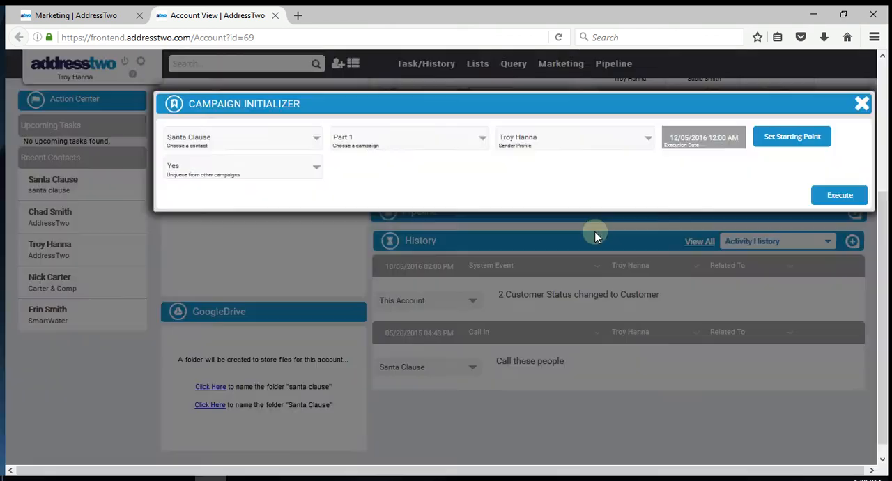
left_click(863, 106)
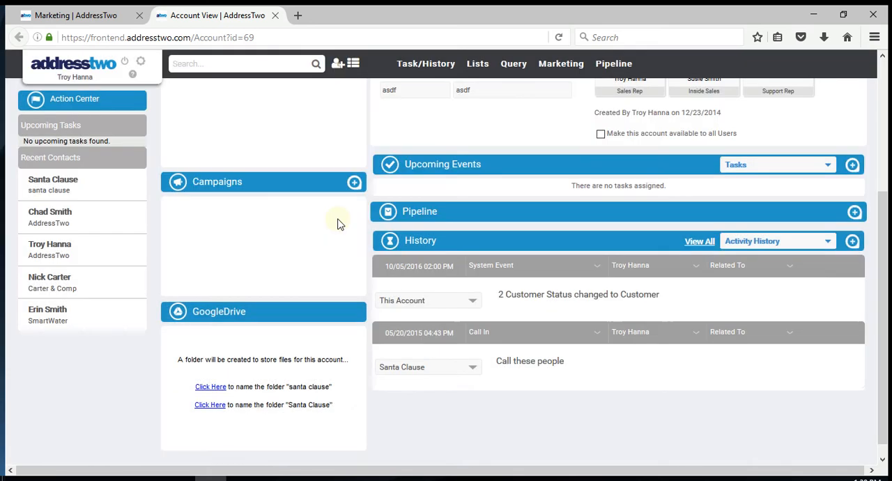
Step: Schedule the 3 emails campaign for the account's contact with the execution date 12/1/2016
scroll(339, 223, "up", 3)
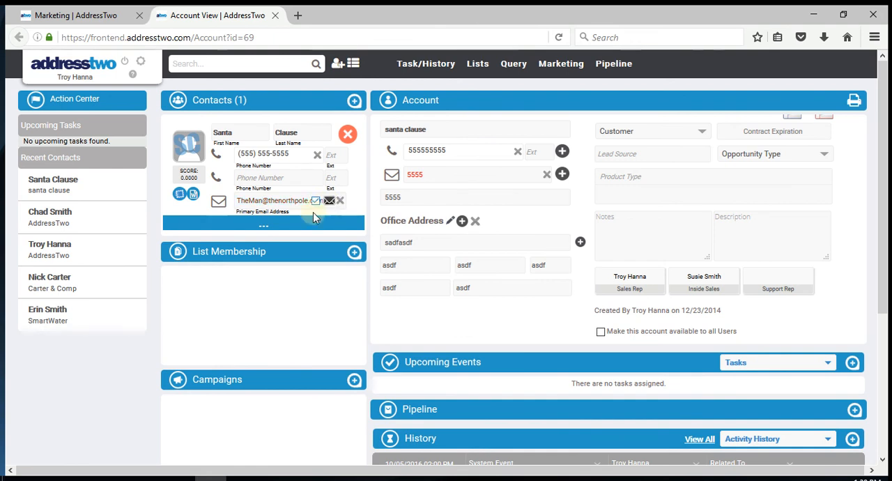
left_click(354, 380)
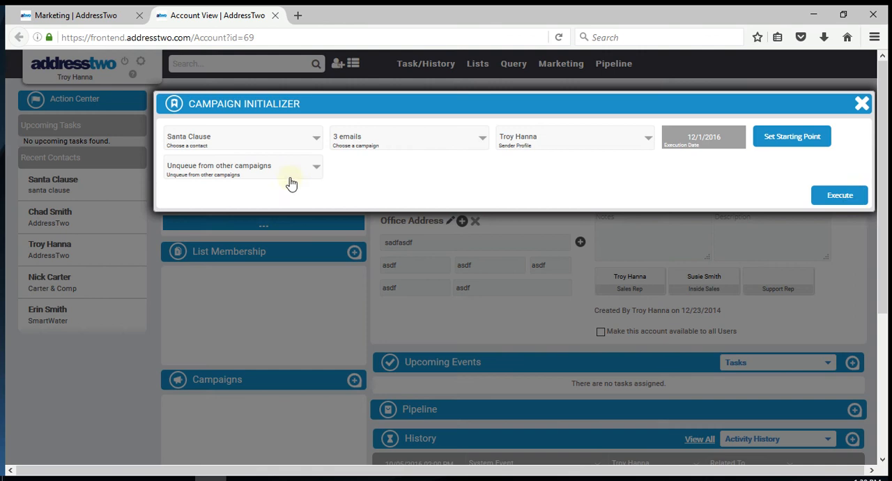
left_click(855, 198)
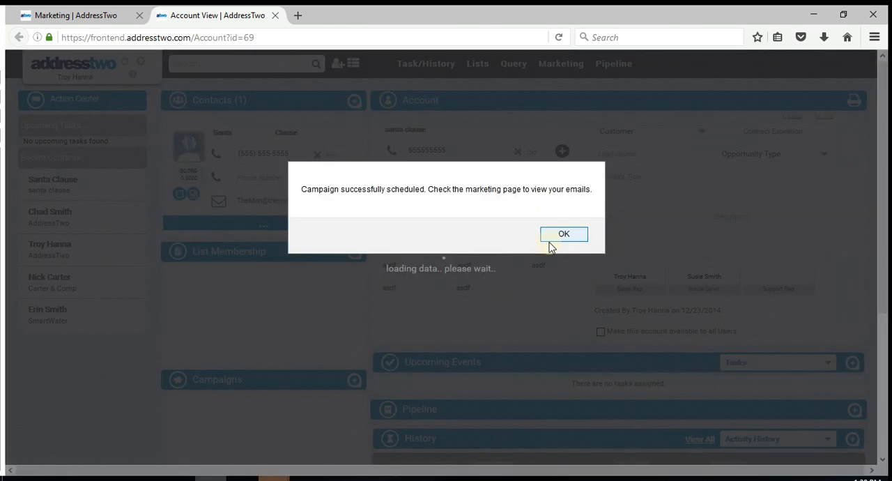
left_click(562, 235)
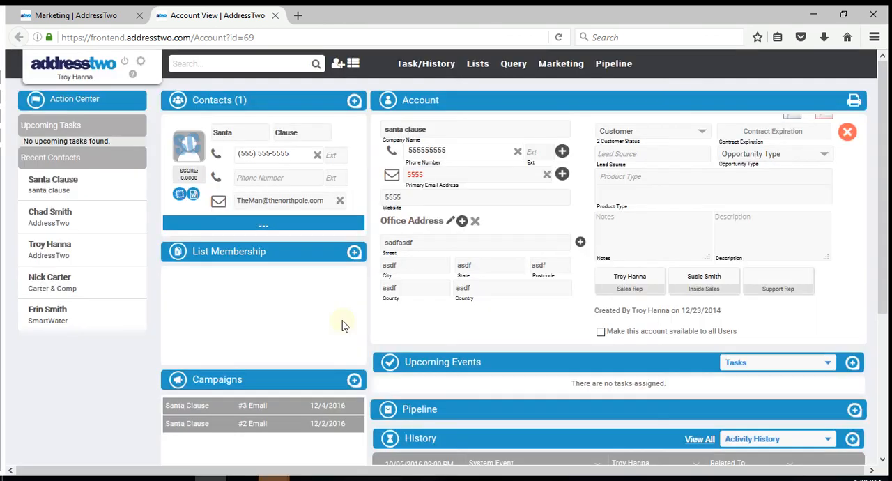
Step: Show the account's Marketing History in the History section
scroll(342, 326, "down", 2)
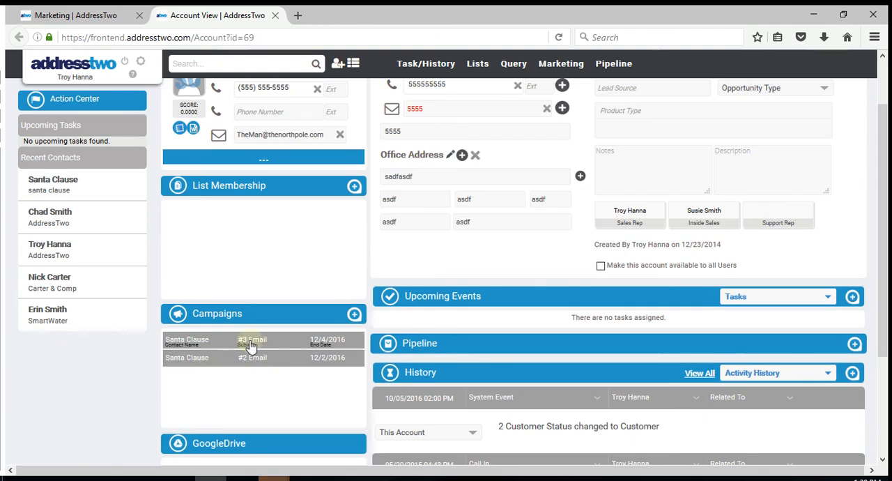
scroll(353, 334, "down", 2)
scroll(352, 336, "down", 2)
left_click(739, 246)
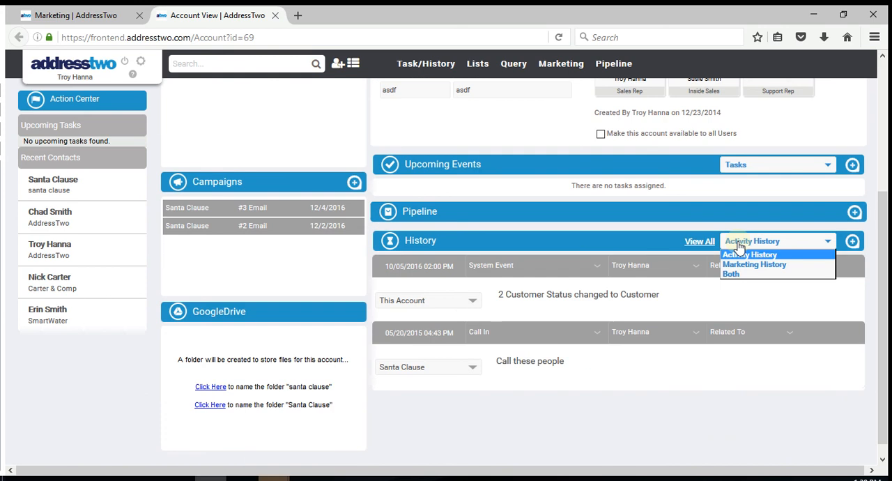
left_click(737, 265)
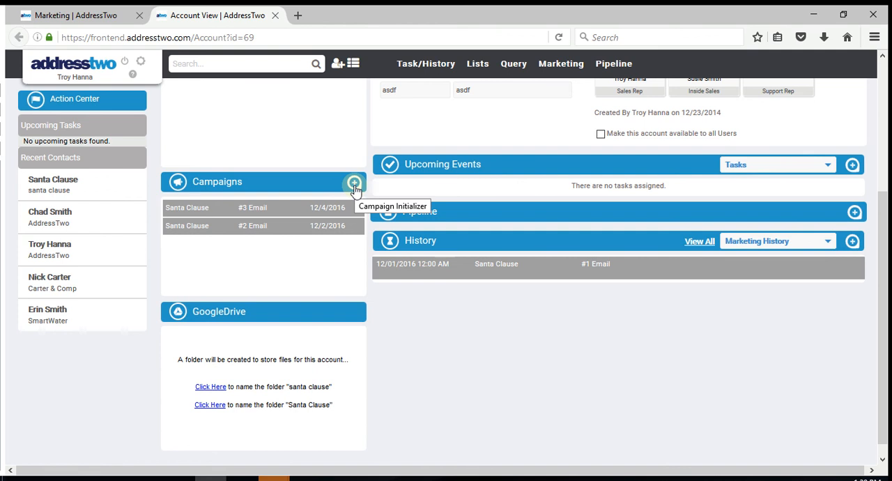
Step: Schedule the Email Pt 1 Drip campaign for the same contact, with Unqueue from other campaigns set to Yes
left_click(354, 219)
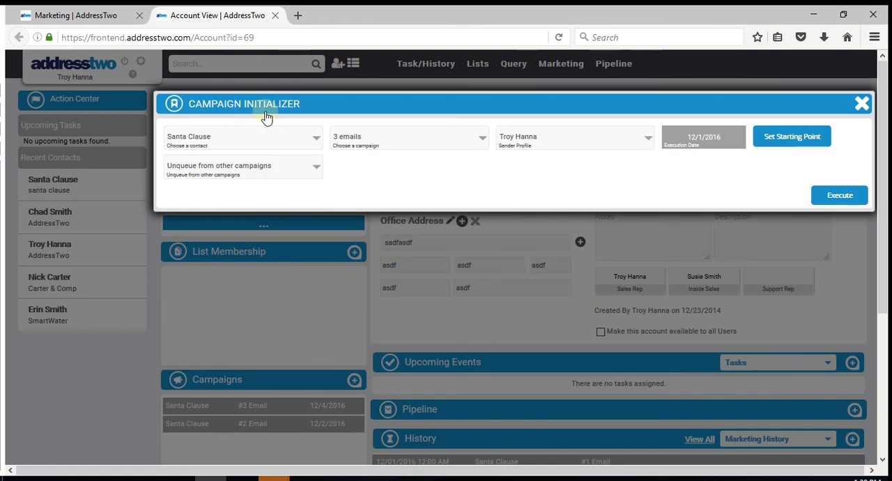
left_click(359, 152)
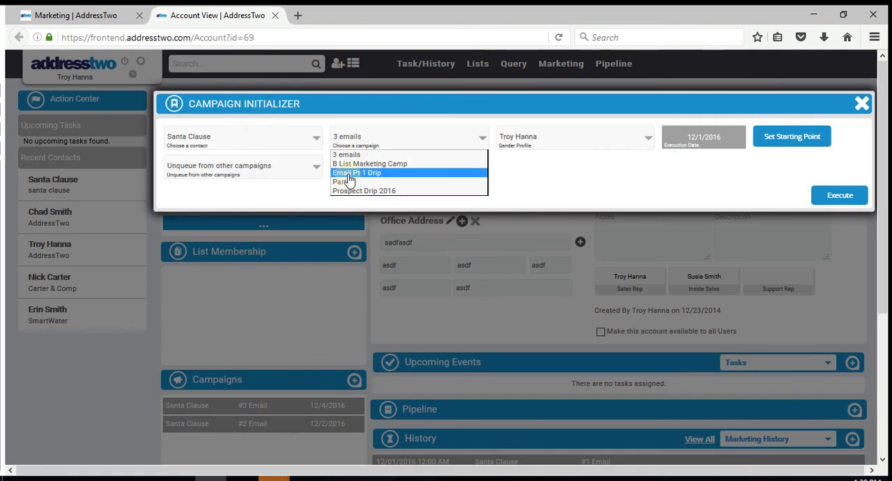
left_click(344, 173)
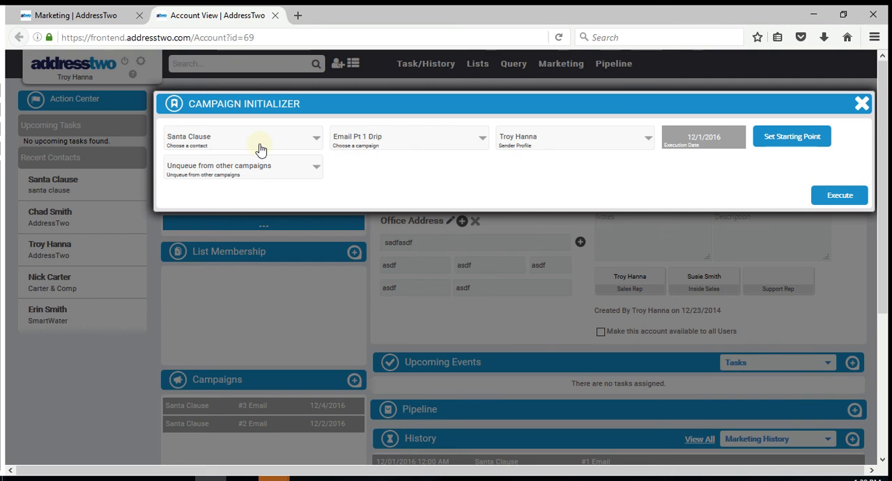
left_click(237, 167)
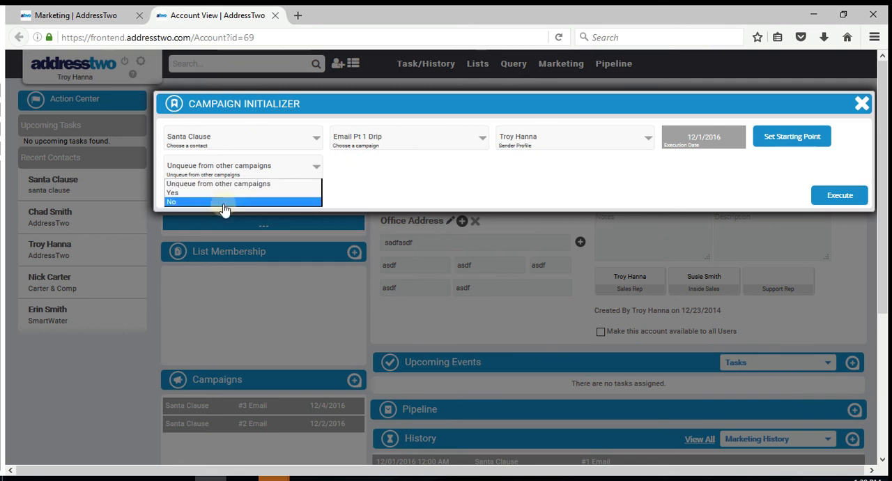
left_click(226, 194)
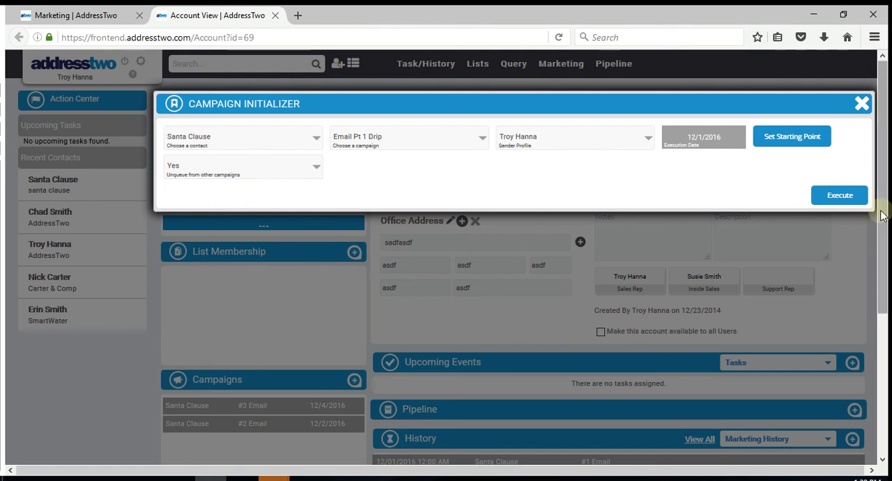
left_click(840, 197)
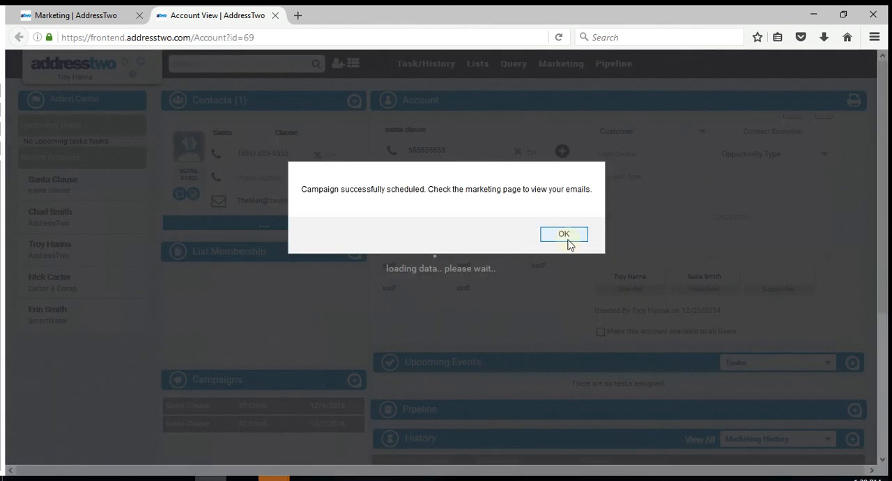
left_click(566, 237)
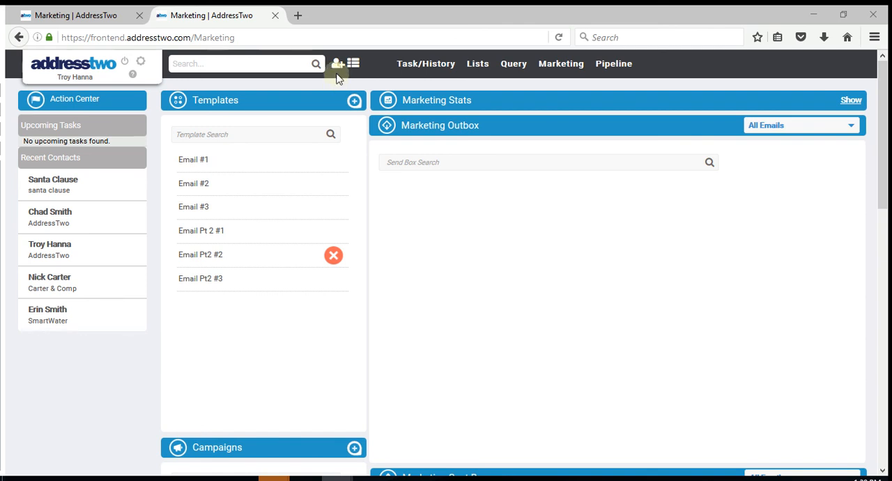
Step: Go to the marketing Webforms page and create a new webform named Email News Sign up
mouse_move(562, 64)
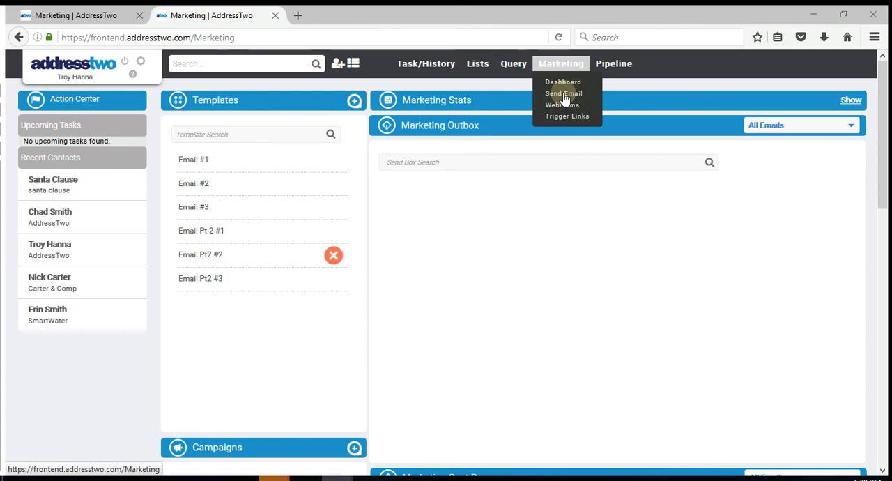
left_click(562, 106)
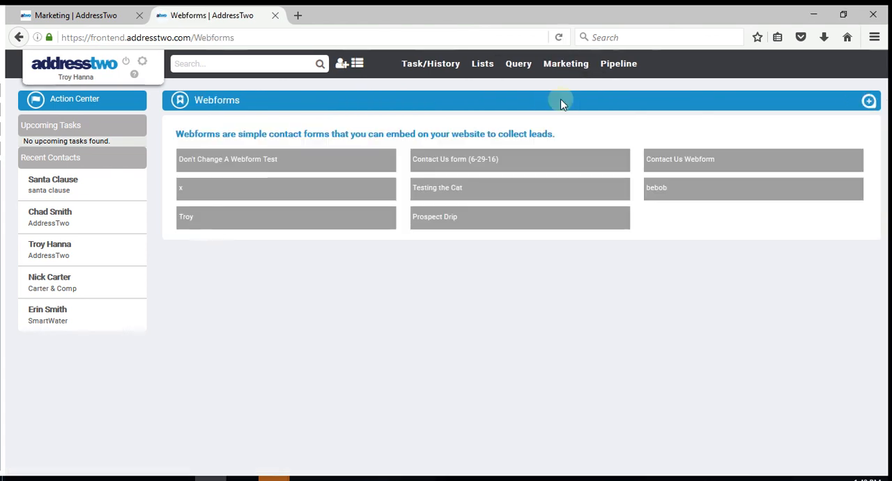
left_click(872, 101)
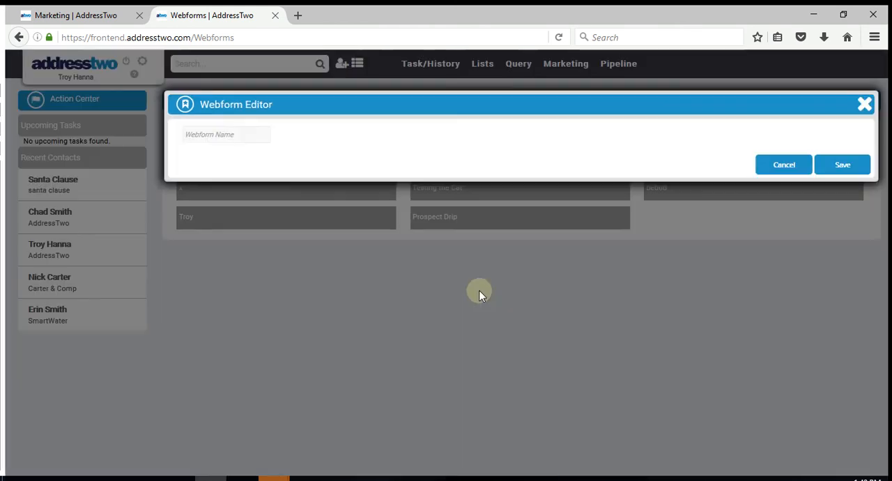
left_click(226, 132)
type("Te")
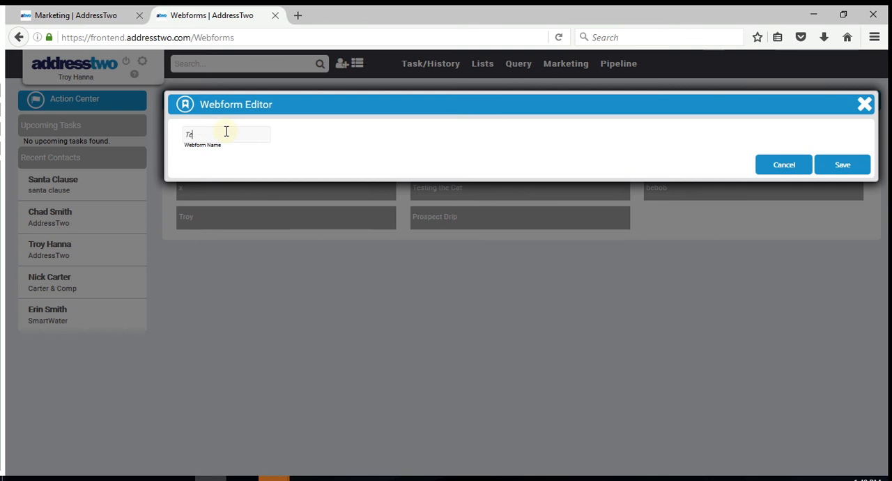
type("sting")
key("BackSpace")
key("BackSpace")
key("BackSpace")
key("BackSpace")
key("BackSpace")
key("BackSpace")
key("BackSpace")
type("Email News 2ign up")
left_click(840, 167)
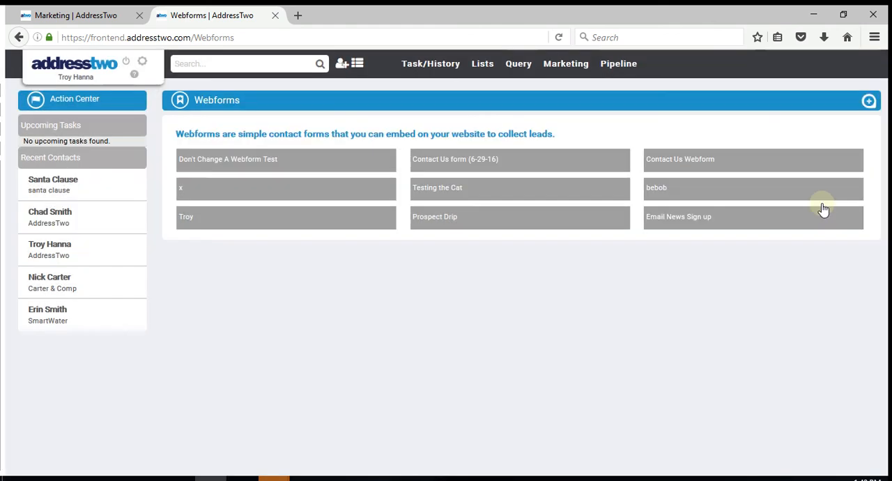
Step: Open the Email News Sign up webform and include the First Name, Last Name and Contact Email Address fields
left_click(823, 210)
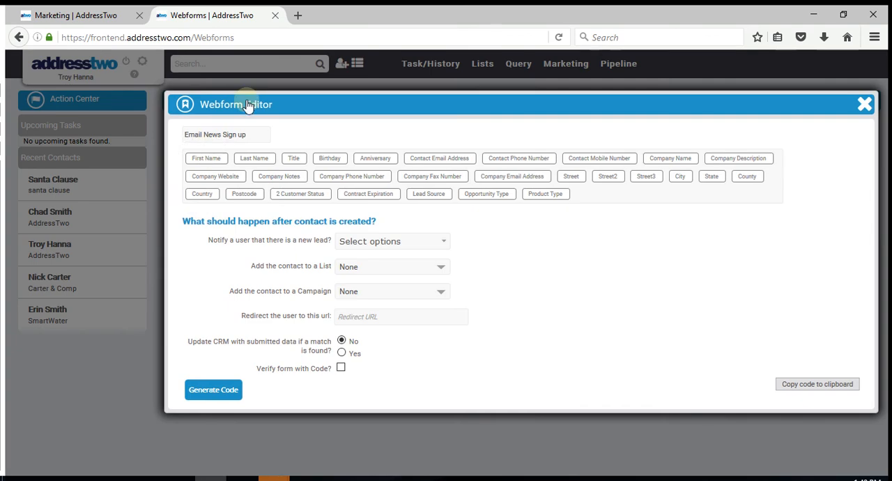
left_click(210, 159)
left_click(259, 160)
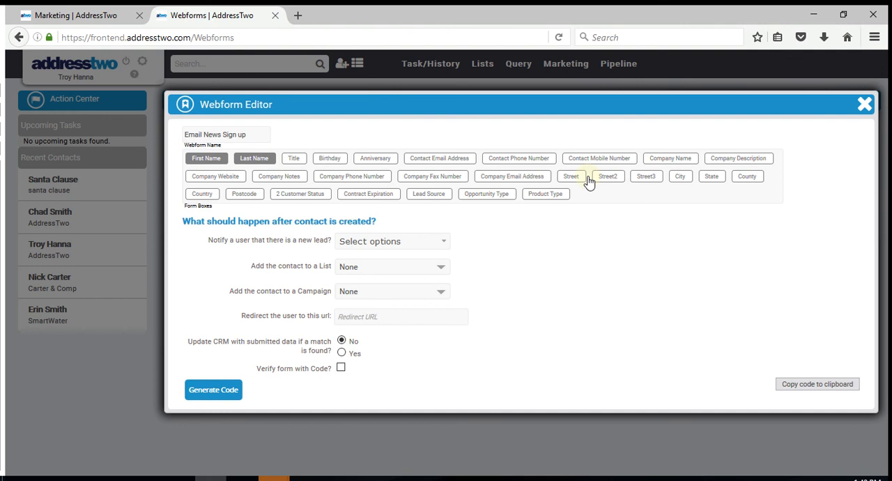
left_click(519, 159)
left_click(431, 162)
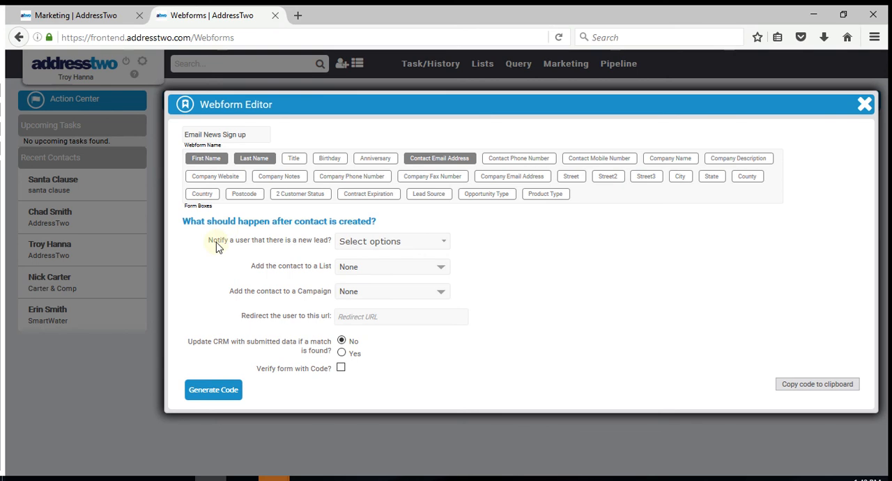
Step: Set the second and fifth listed users to be notified when the webform brings in a new lead
left_click(360, 242)
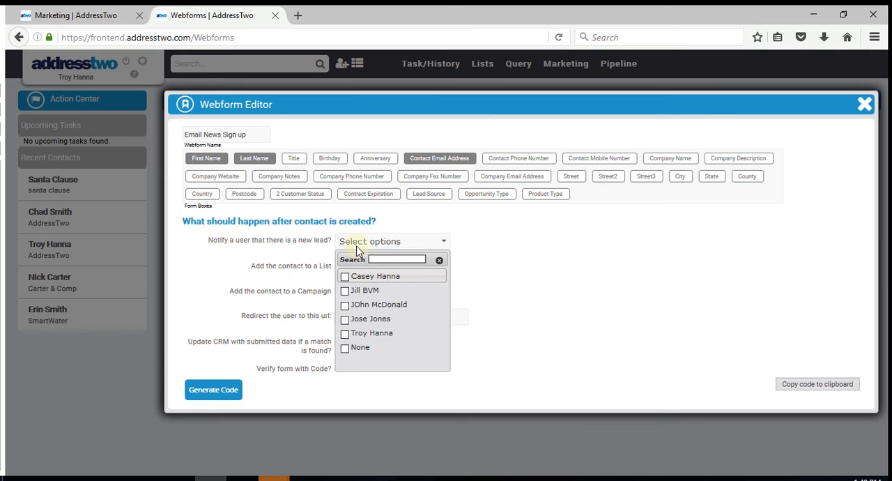
left_click(347, 335)
left_click(345, 290)
left_click(584, 293)
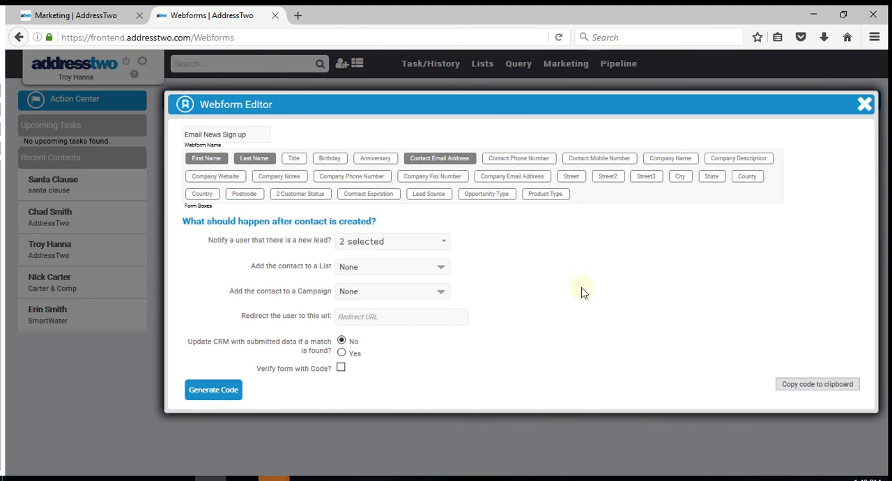
Step: Have new webform contacts added to the Vit Contacts 2 file list and the Part 1 campaign
left_click(346, 268)
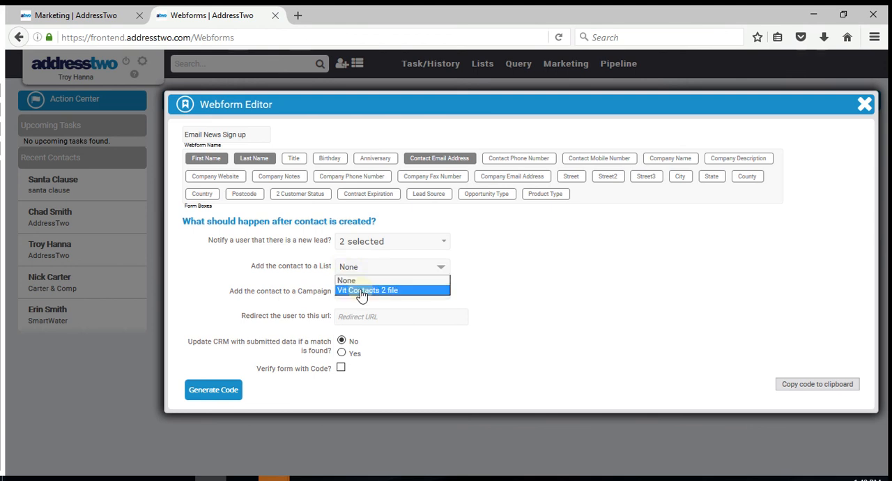
left_click(368, 291)
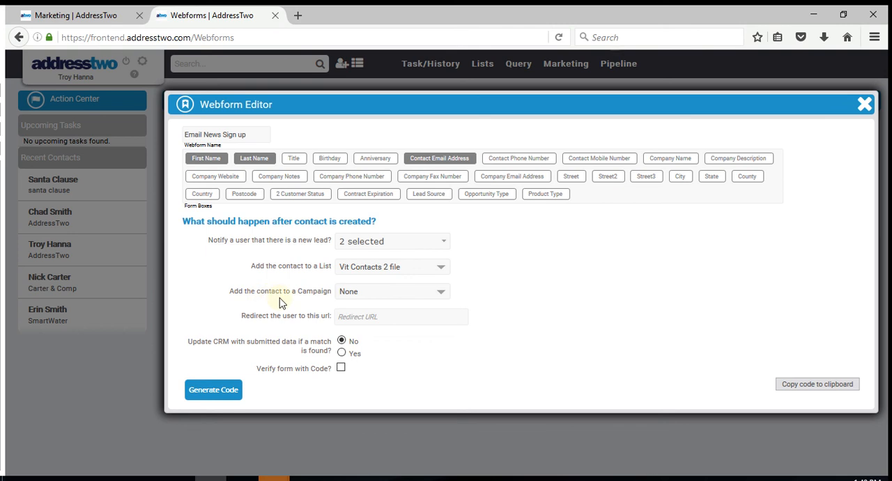
left_click(388, 291)
left_click(359, 343)
left_click(344, 317)
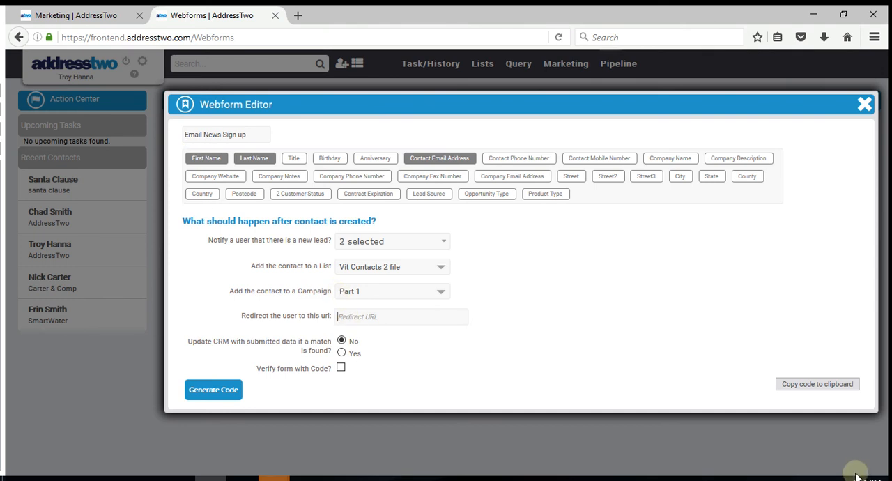
type("Www.AddressTwo.com/Rocks")
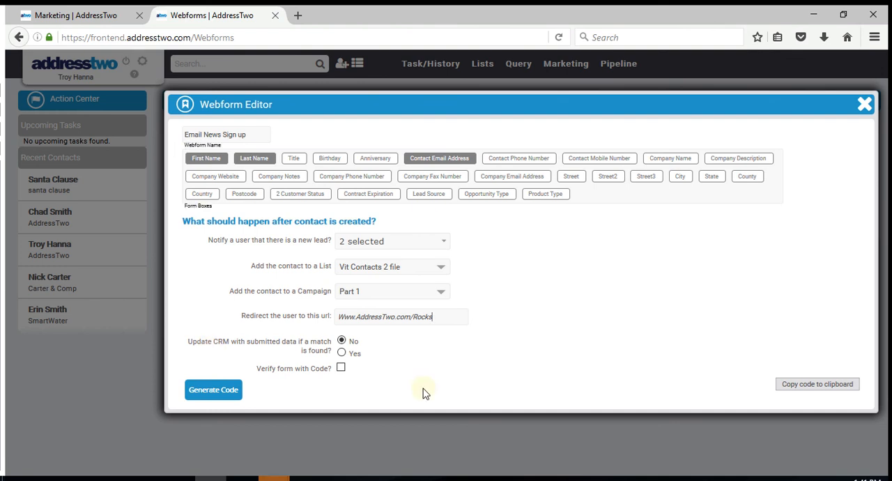
Step: Enable verification with a code on the webform, generate its embed code and look through the generated code
left_click(342, 370)
mouse_move(320, 478)
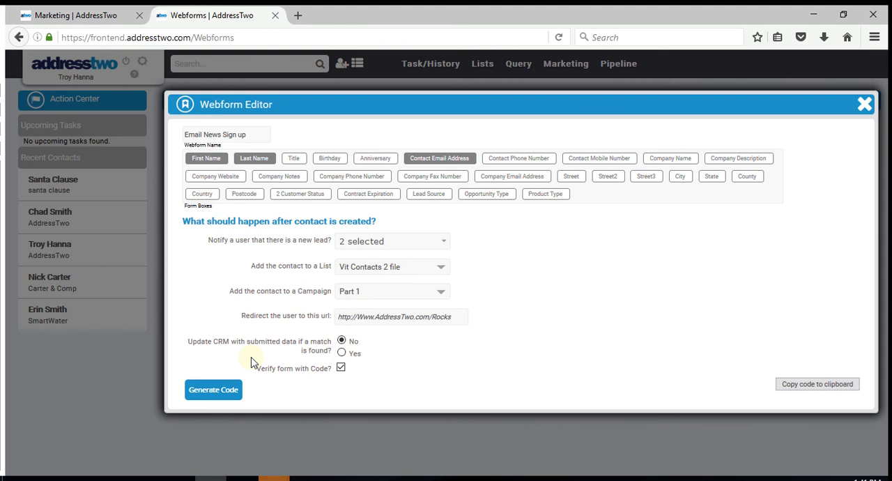
left_click(204, 388)
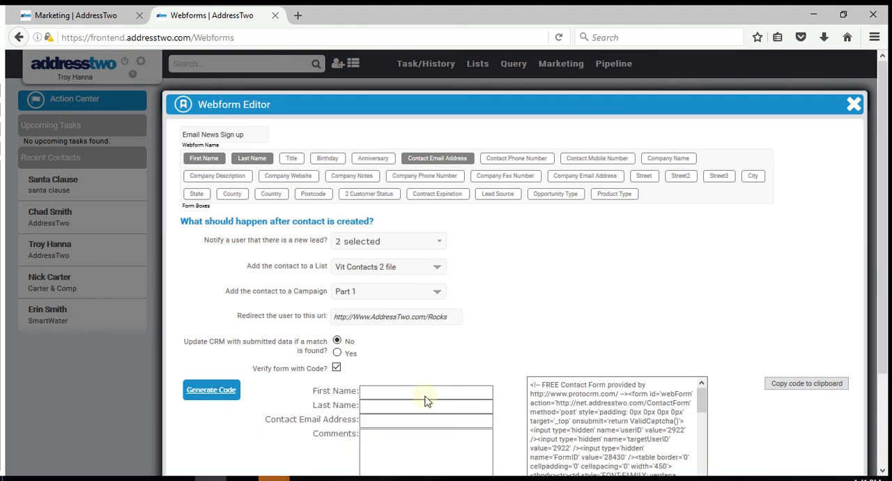
scroll(610, 446, "down", 2)
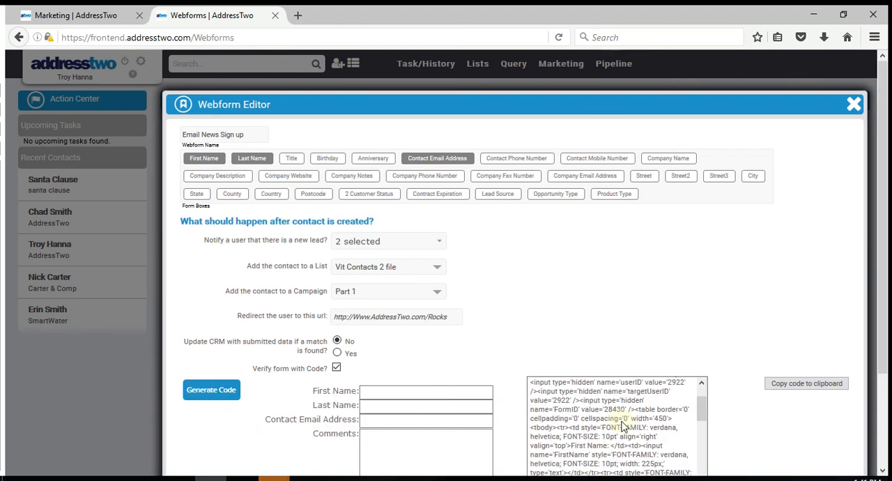
scroll(624, 427, "down", 2)
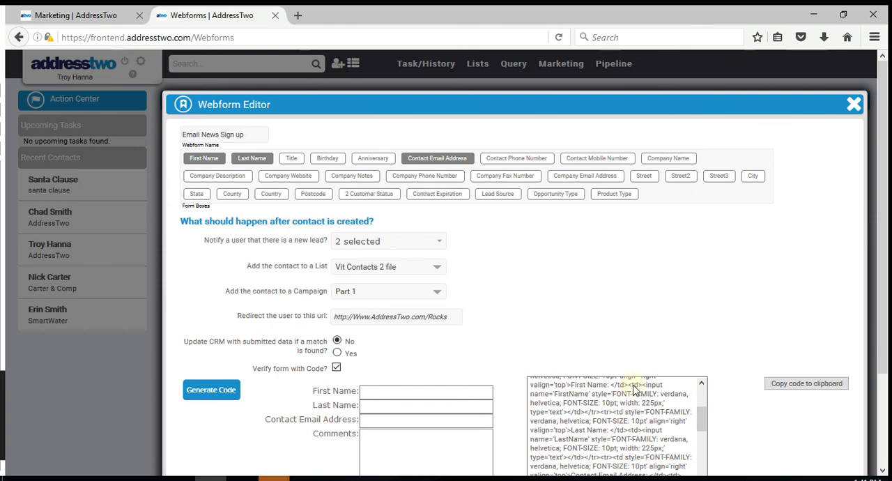